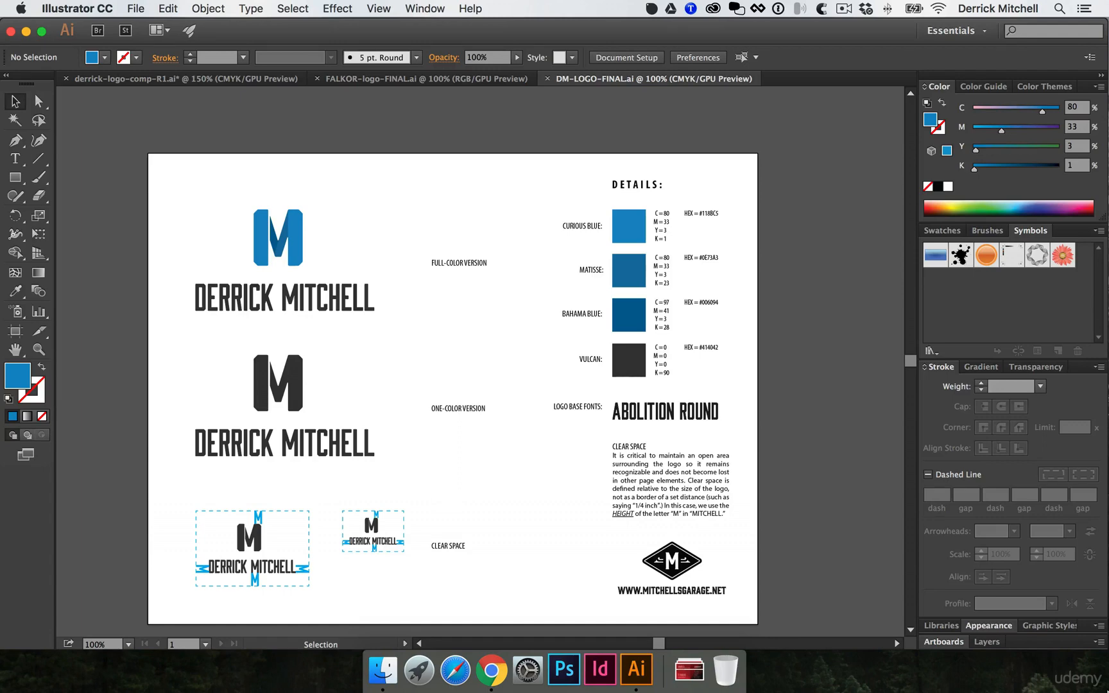
Place a copy of the full-color logo on the empty canvas beside the artboard's details column
scroll(711, 359, "right", 2)
scroll(711, 359, "down", 1)
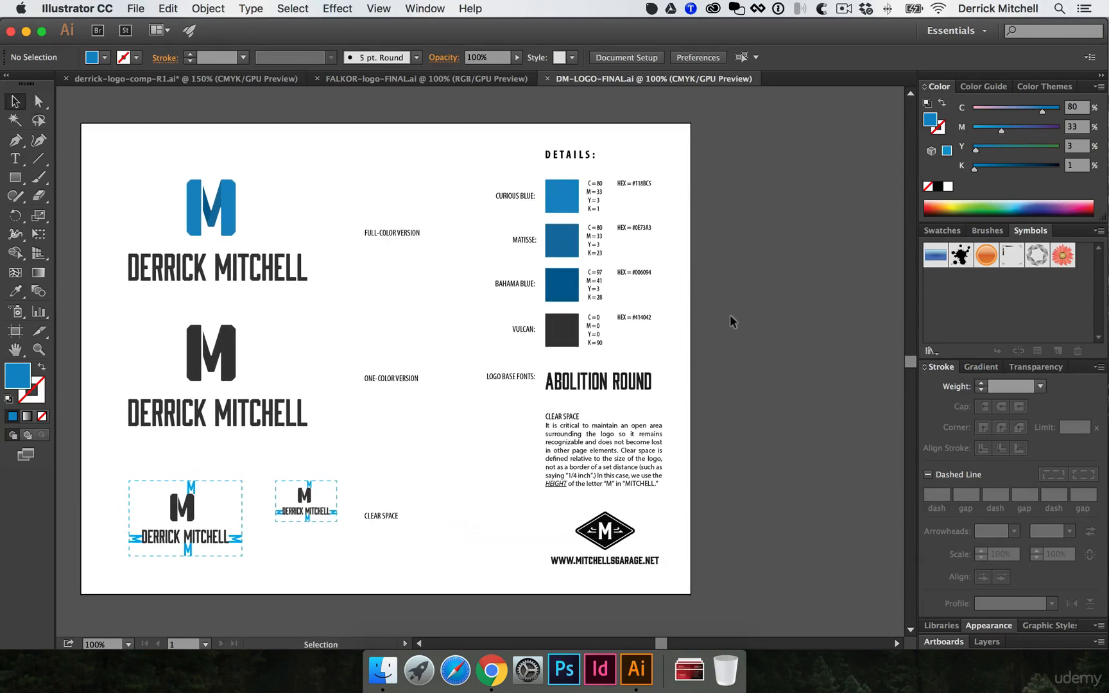
scroll(711, 312, "right", 1)
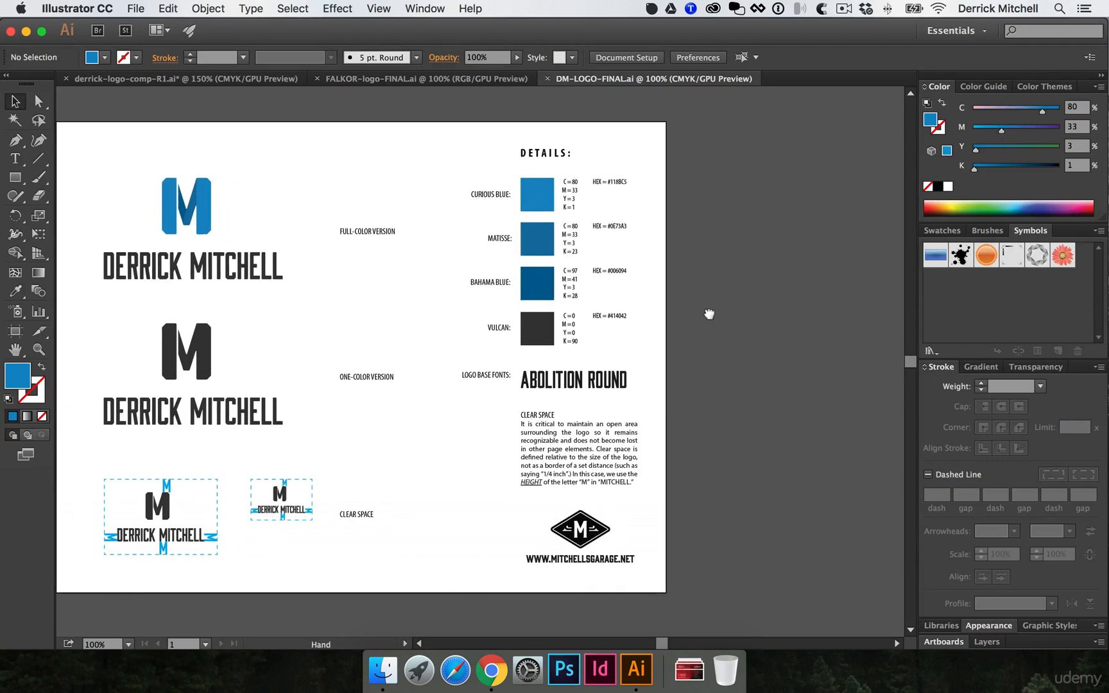
left_click(190, 213)
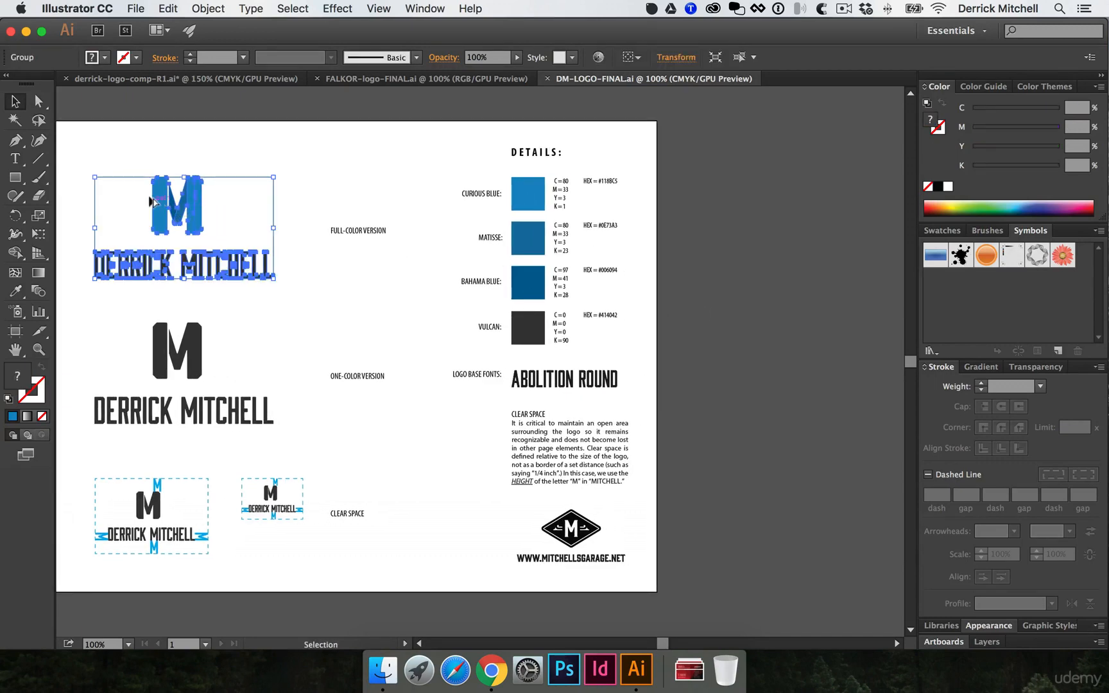
left_click_drag(160, 200, 649, 210)
left_click(550, 219)
Duplicate only the M that begins the second word of the copied logo's wordmark
left_click_drag(491, 256, 694, 203)
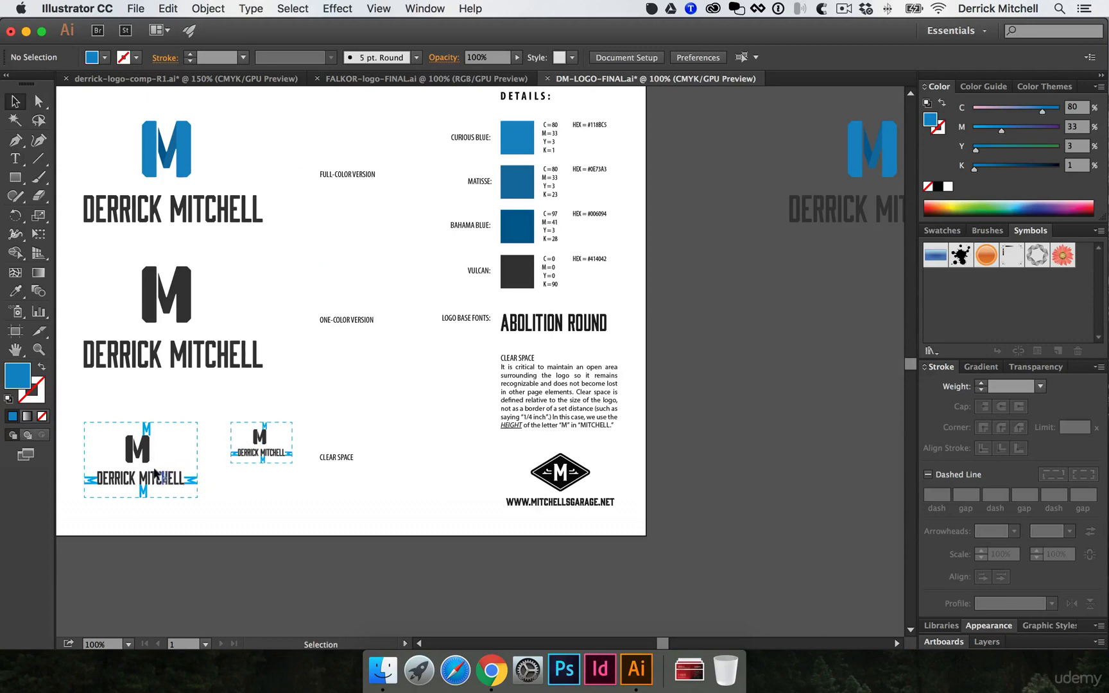
left_click_drag(478, 402, 213, 468)
left_click(630, 300, "super")
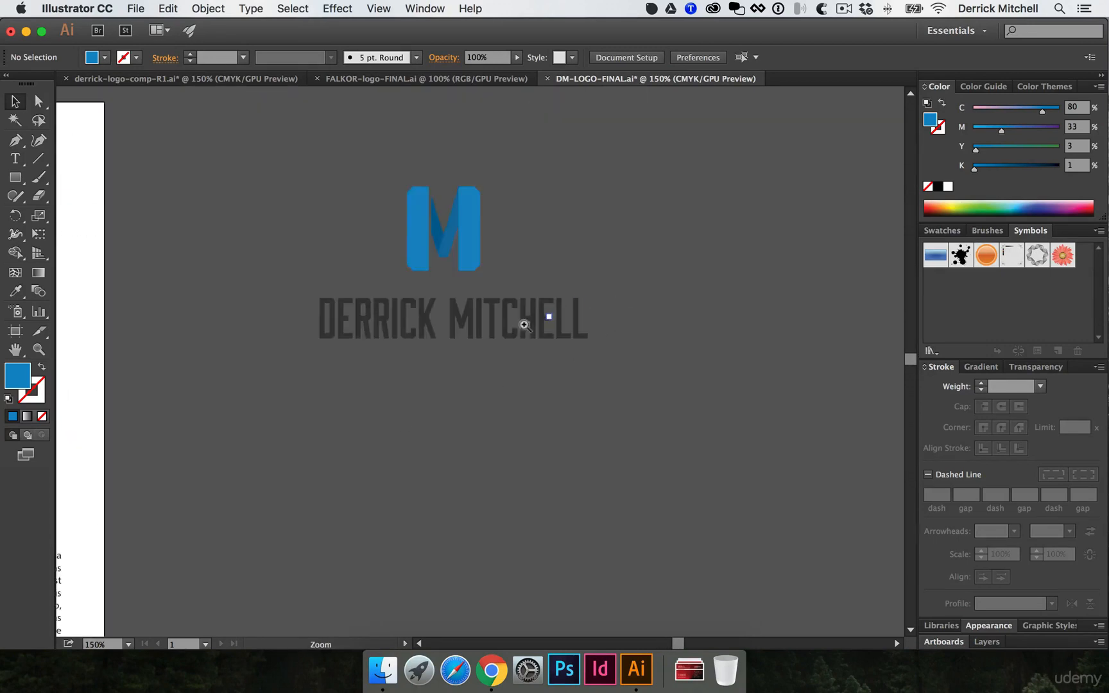
left_click(523, 325, "super")
left_click(488, 345, "super")
key("a")
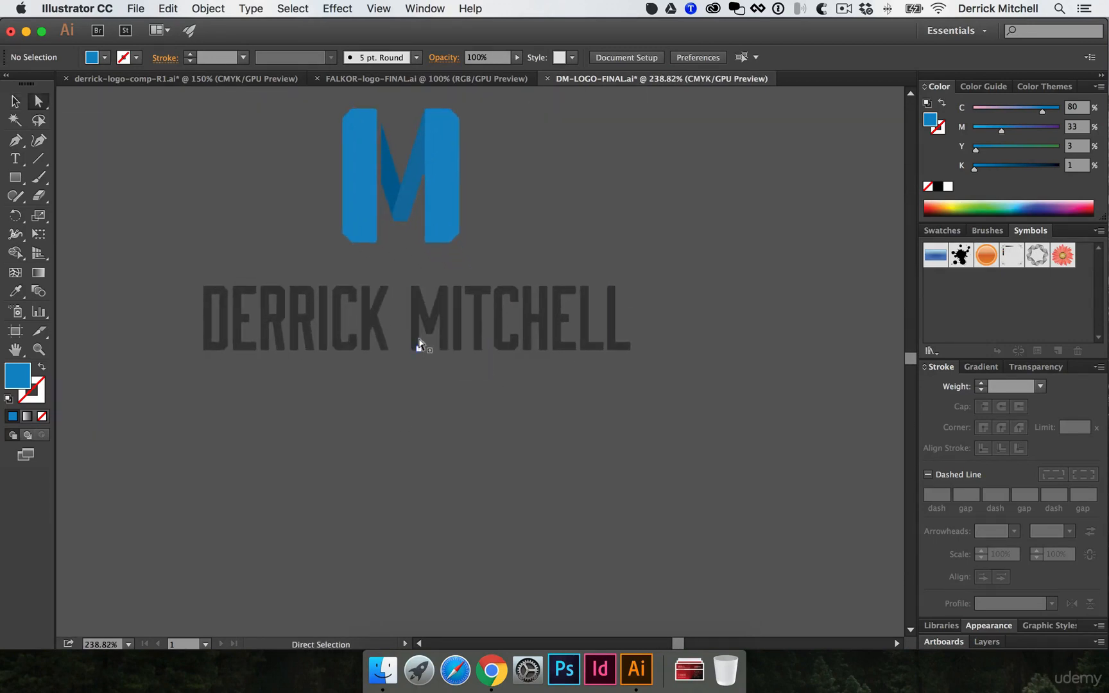
left_click(423, 343, "super")
left_click(439, 338, "super")
left_click(530, 324)
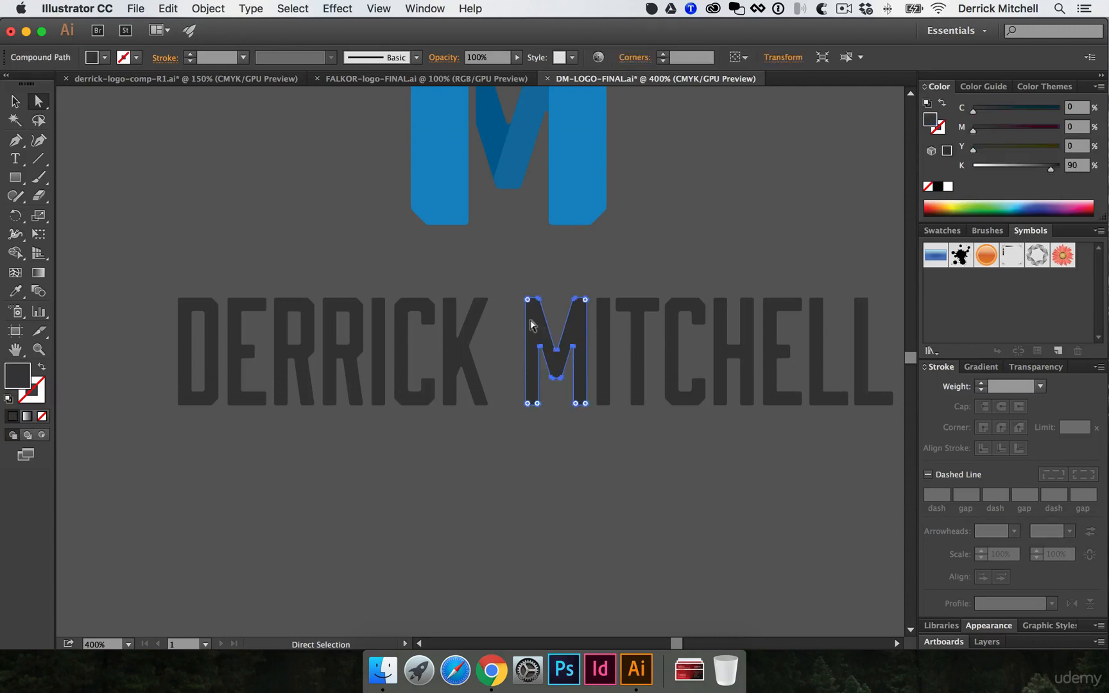
key("super+c")
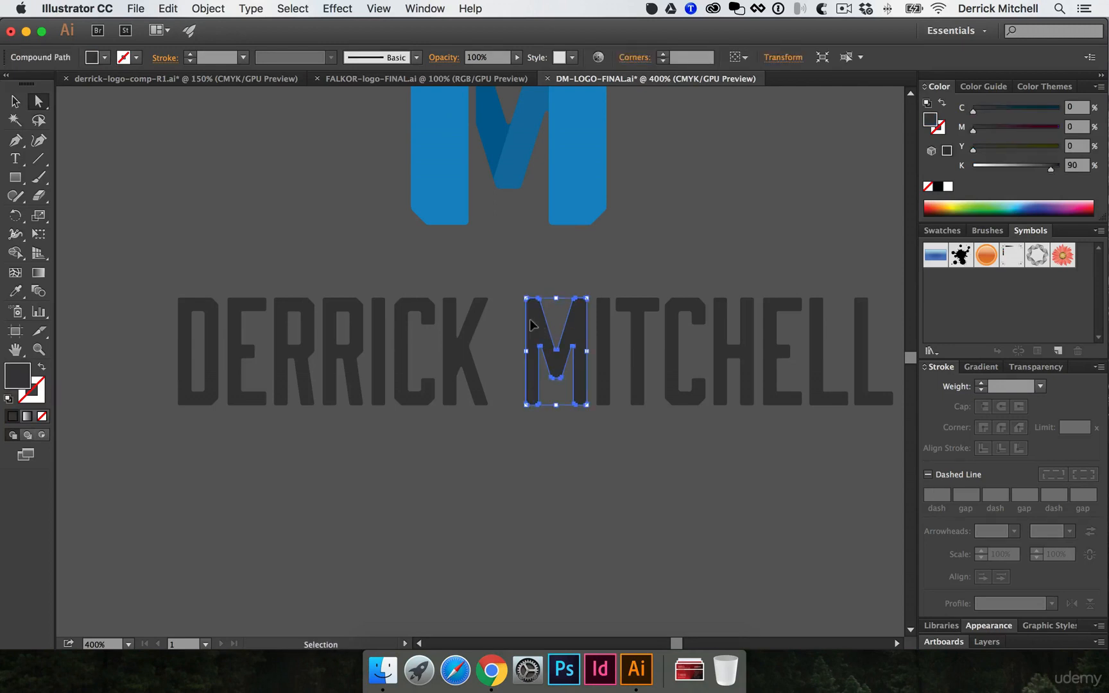
key("super+v")
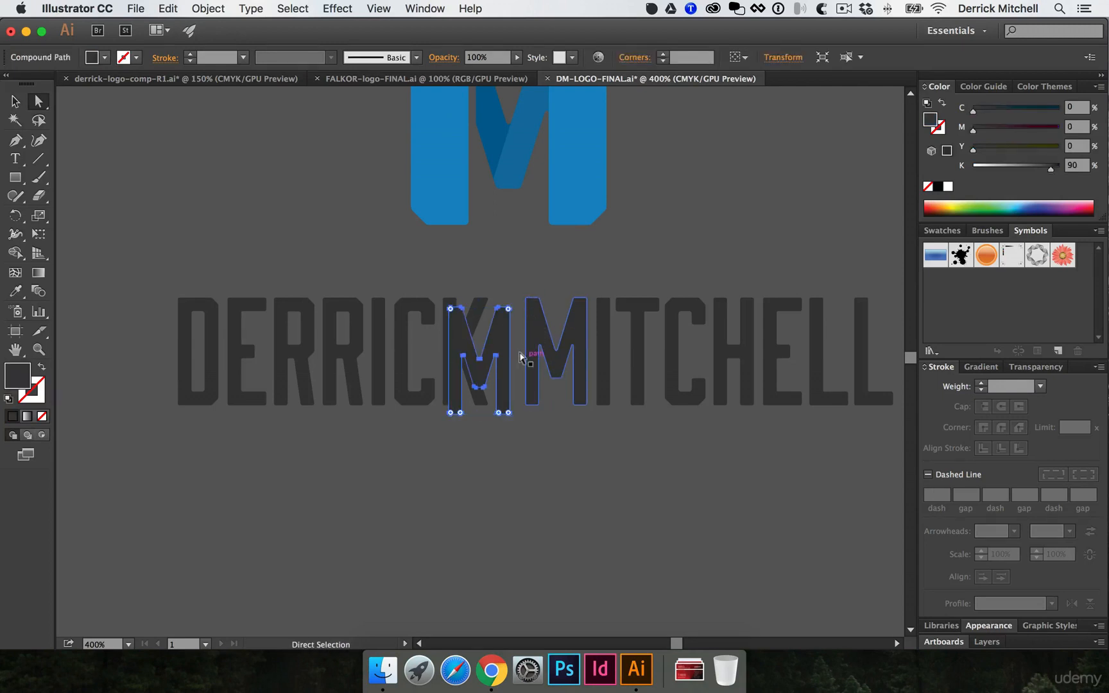
Move the duplicated M directly beneath the wordmark's baseline and fill it with green
left_click(543, 451)
key("v")
left_click_drag(501, 348, 394, 437)
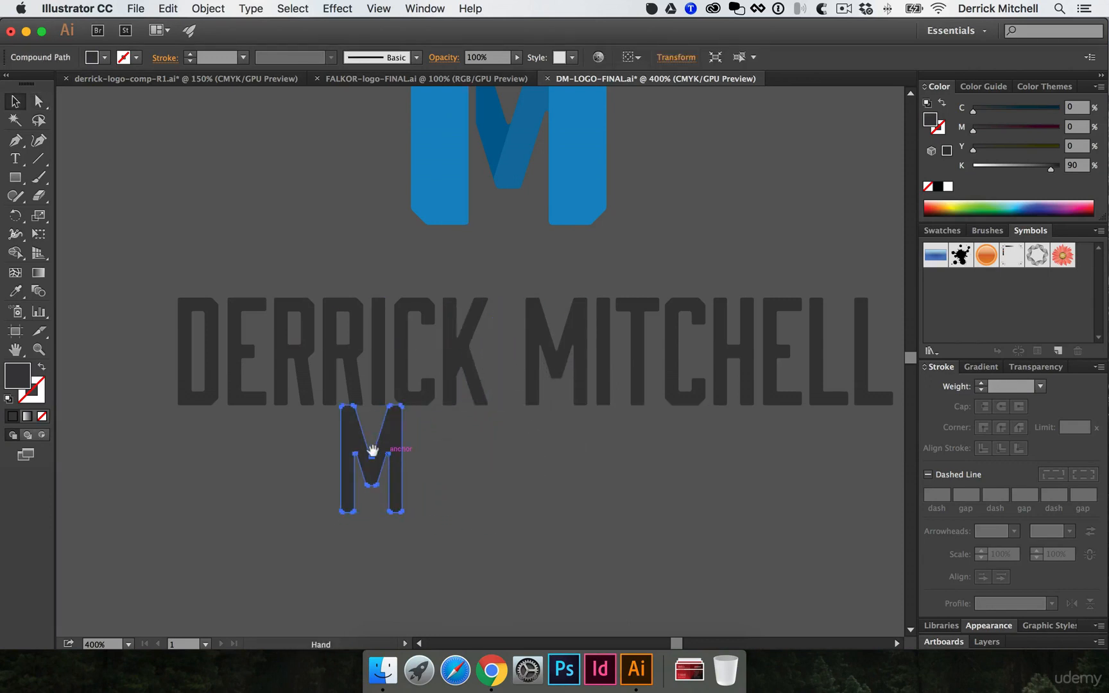
left_click(377, 436, "alt")
left_click(378, 436, "alt")
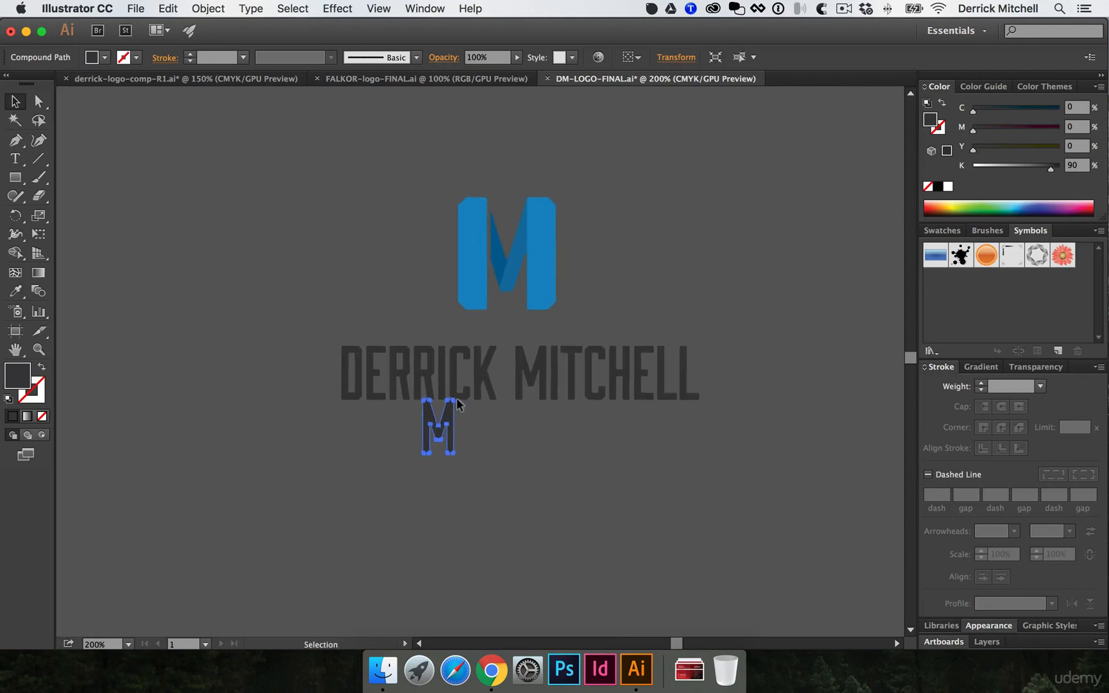
left_click(983, 204)
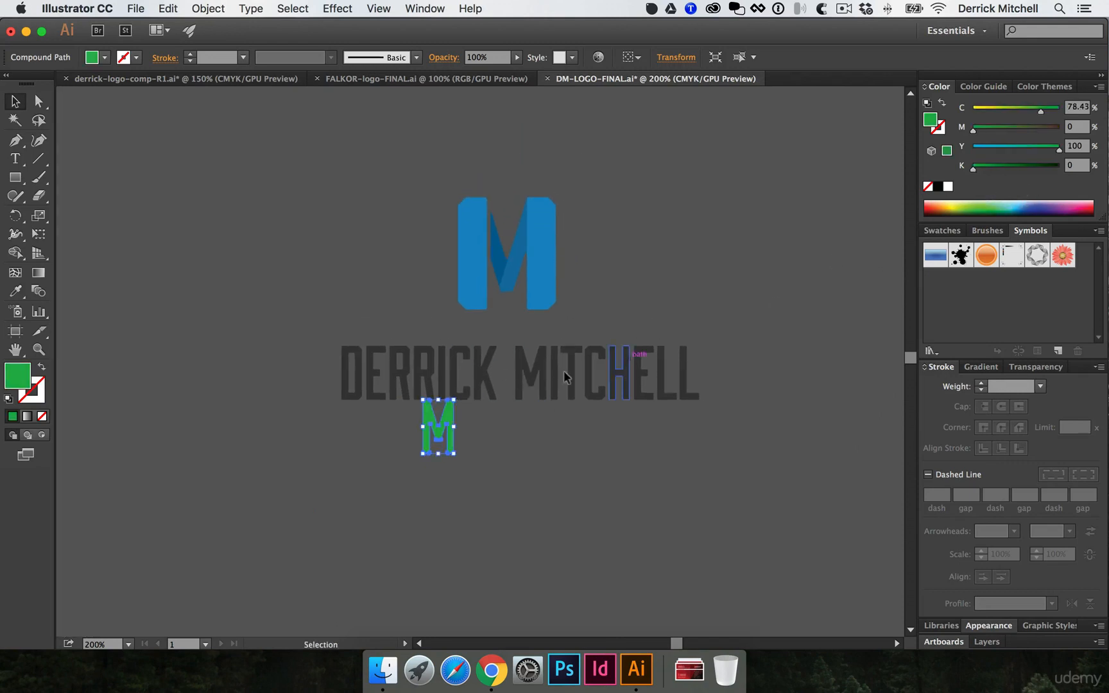
Copy the green M above the logo symbol and place rotated copies against both ends of the wordmark as clear-space spacers
left_click_drag(439, 422, 706, 301)
key("r")
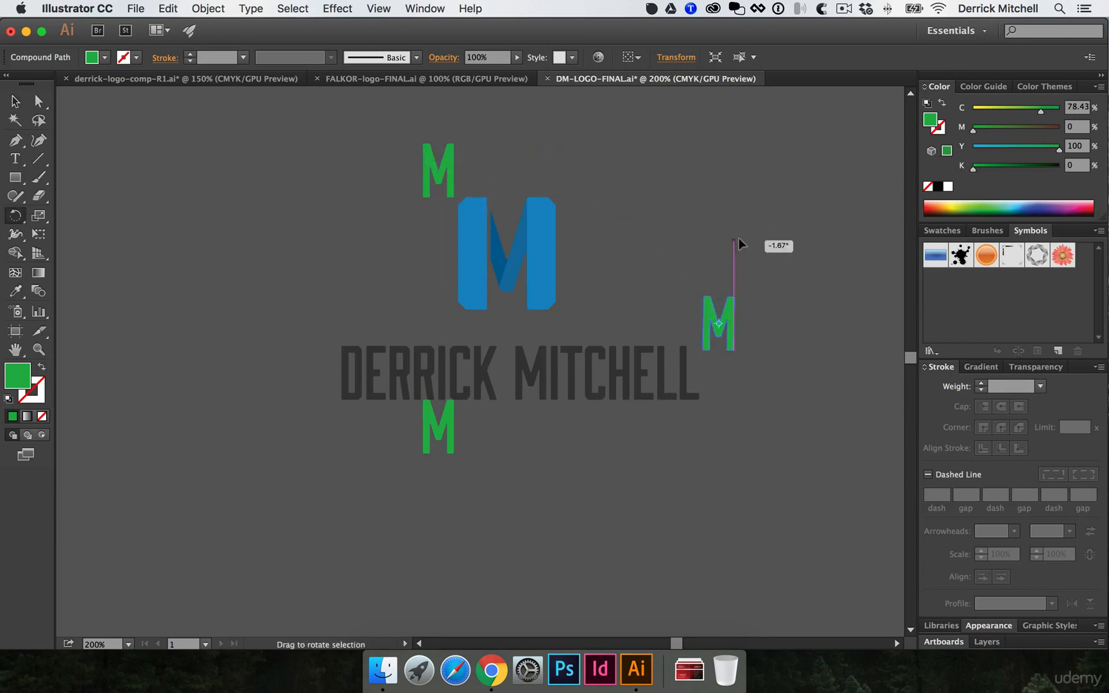
left_click_drag(738, 243, 323, 352)
key("v")
left_click(344, 266)
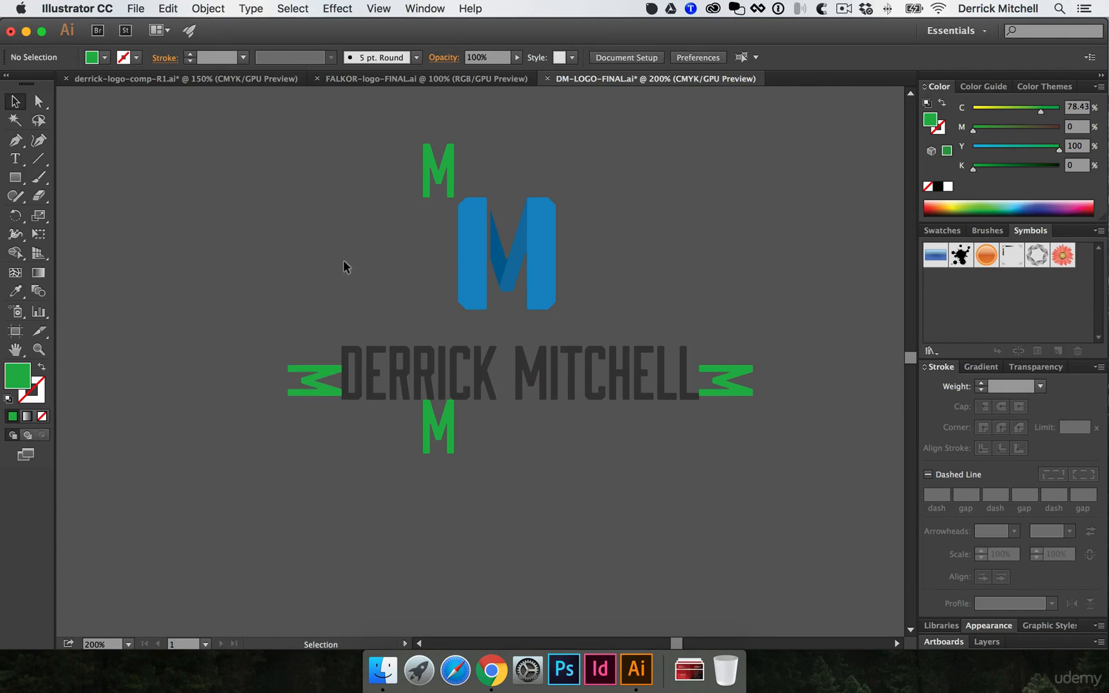
Draw a new artboard of about 4.19 × 2.79 in around the copied logo, reaching the outer edges of the green spacers
key("shift+o")
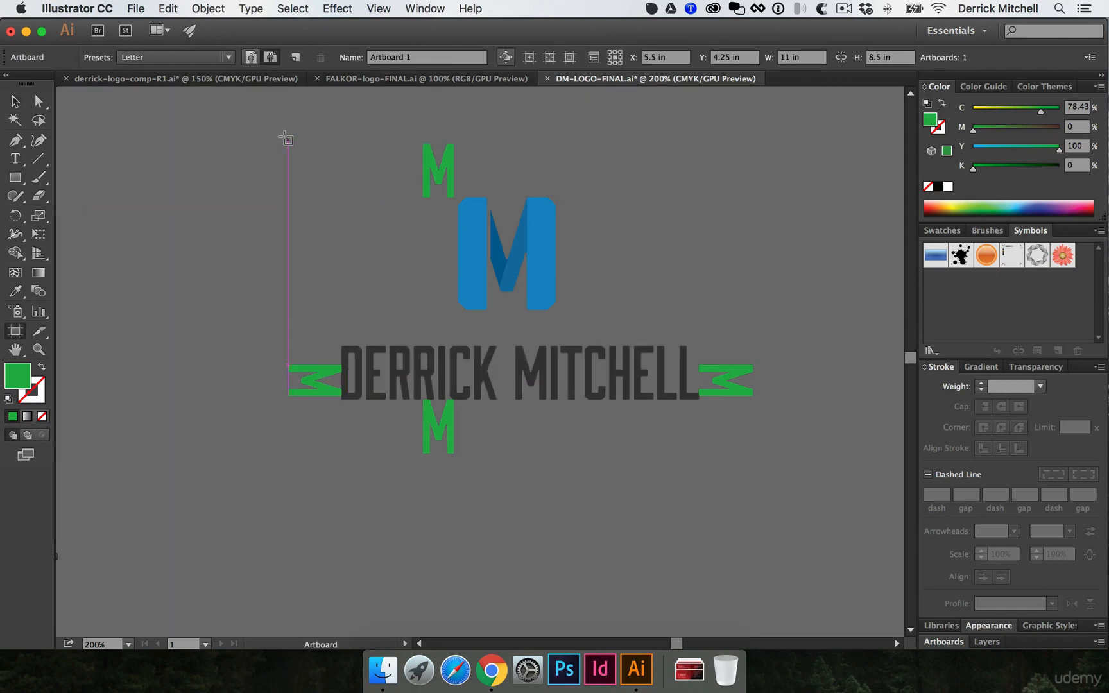
left_click_drag(287, 141, 753, 454)
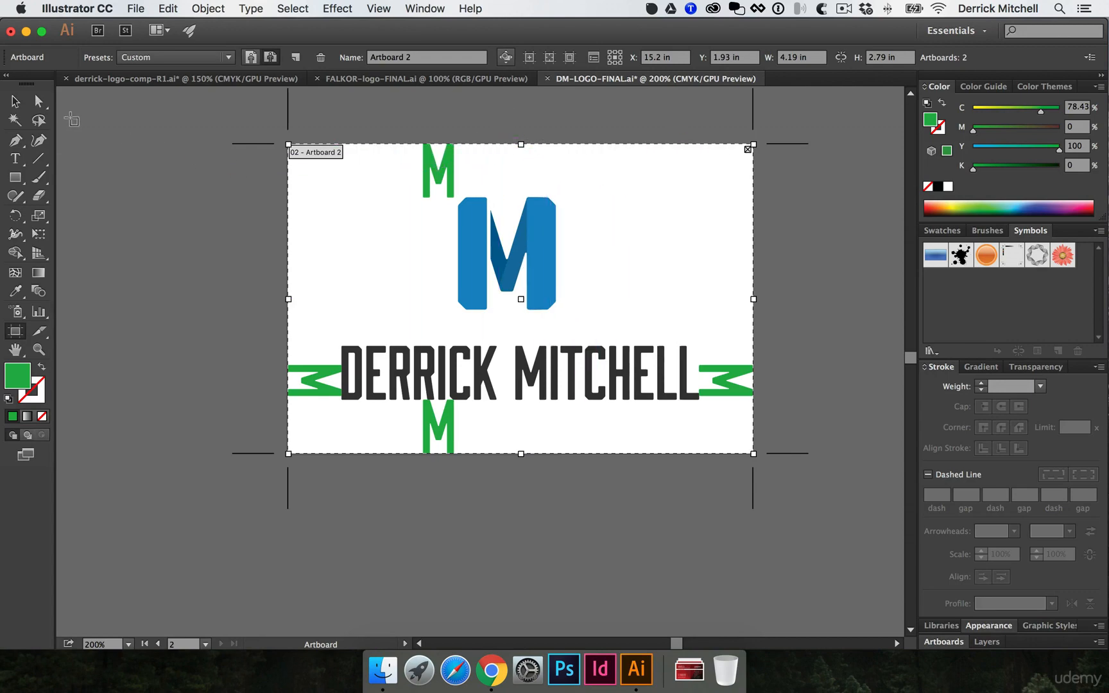
key("v")
Delete the four green M spacers around the logo
left_click(438, 173)
left_click(326, 377, "shift")
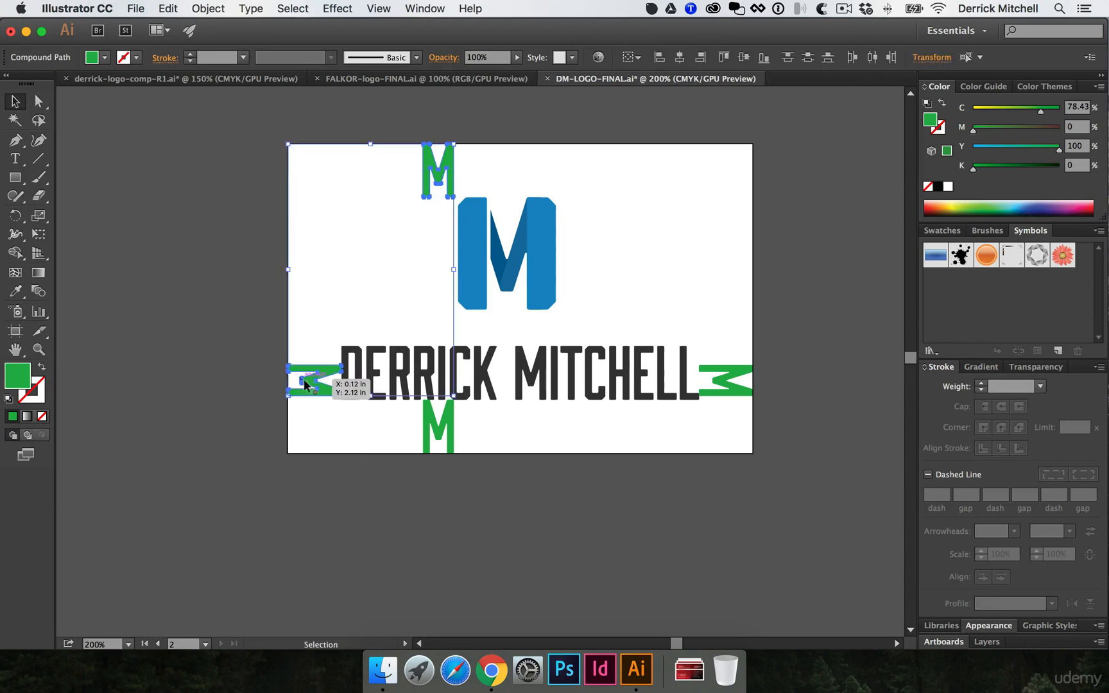
left_click(438, 429, "shift")
left_click(713, 383, "shift")
key("Delete")
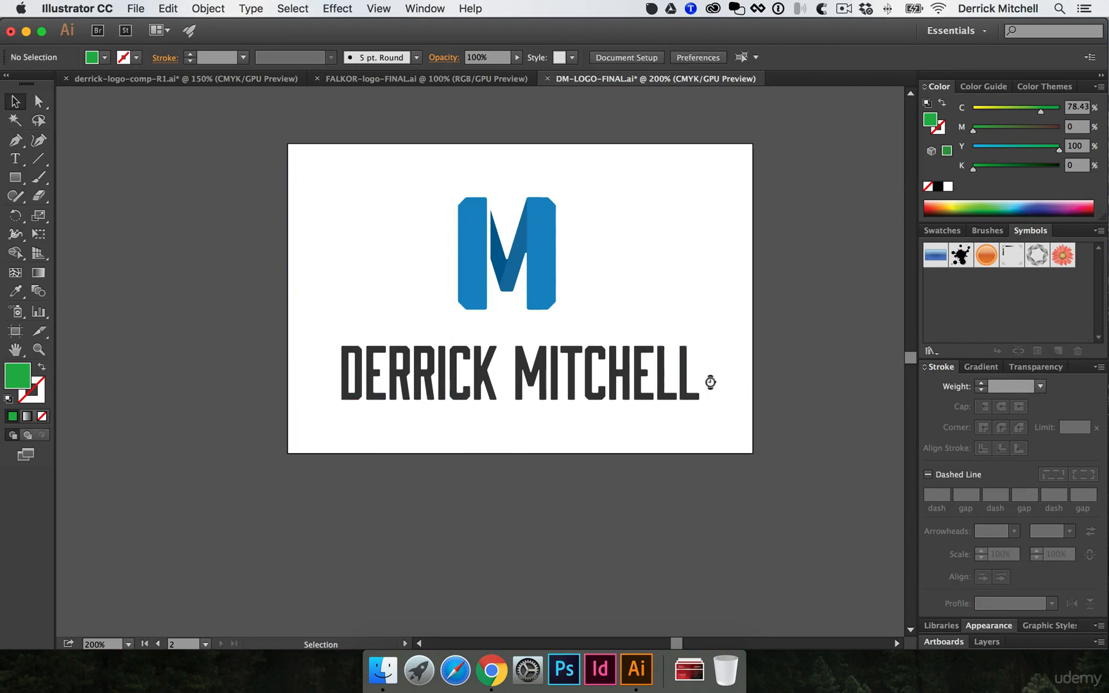
Duplicate the full-color logo's artboard directly below it, leaving a gap between the two
left_click(572, 289, "alt+super")
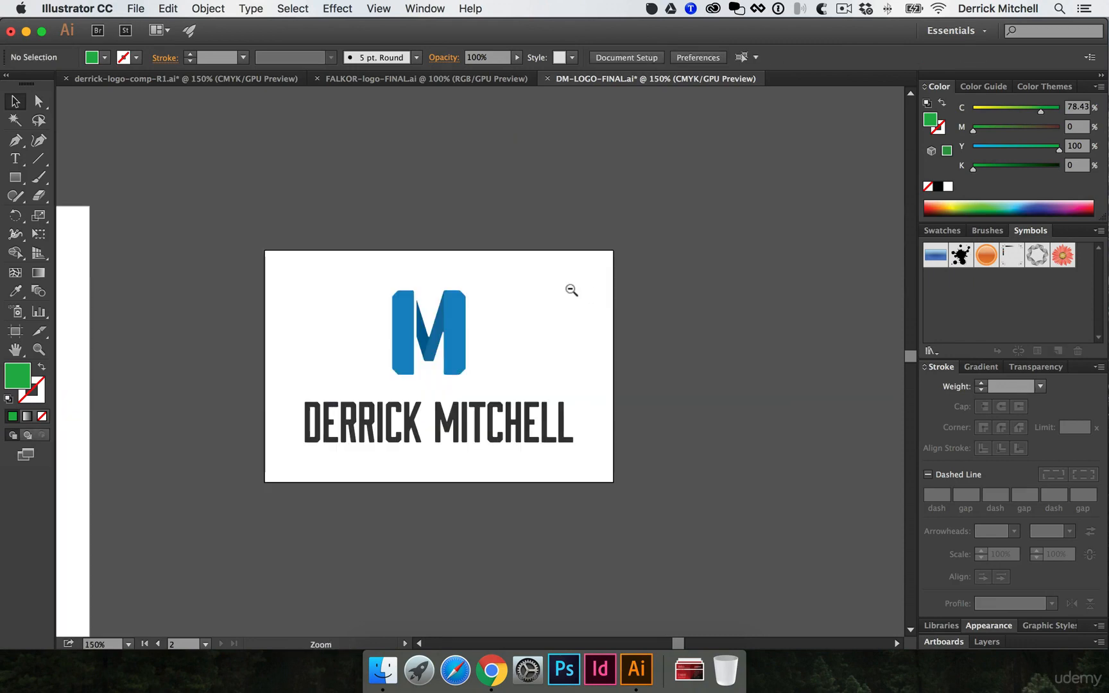
left_click(443, 343, "alt+super")
left_click_drag(443, 362, 520, 185)
key("shift+o")
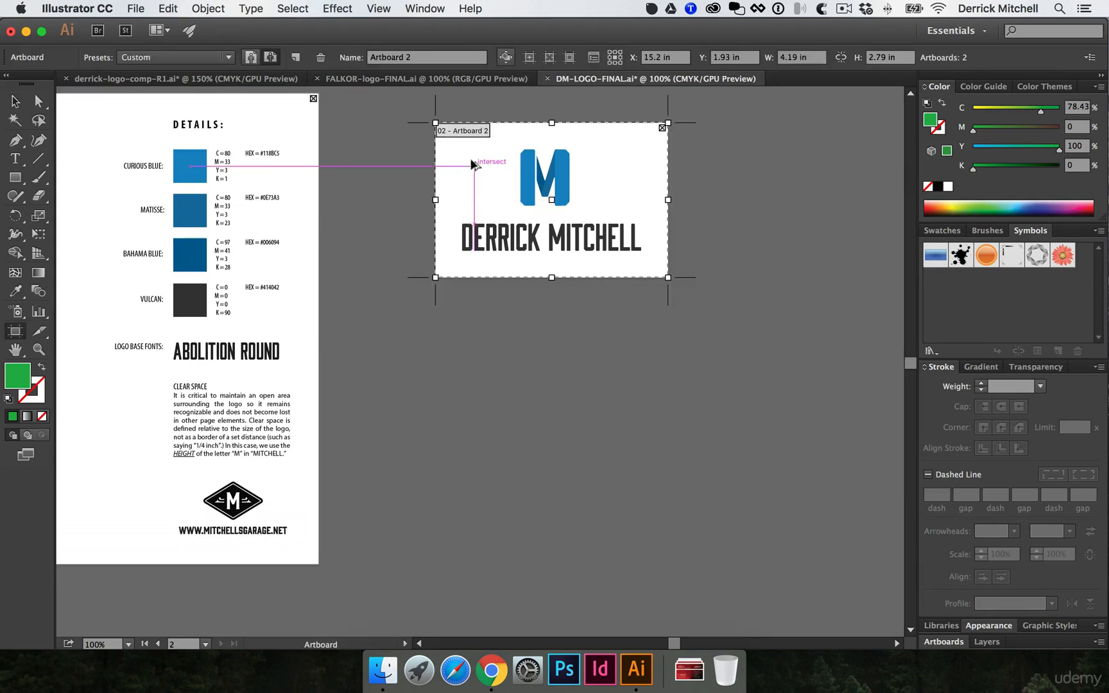
left_click_drag(475, 165, 472, 395)
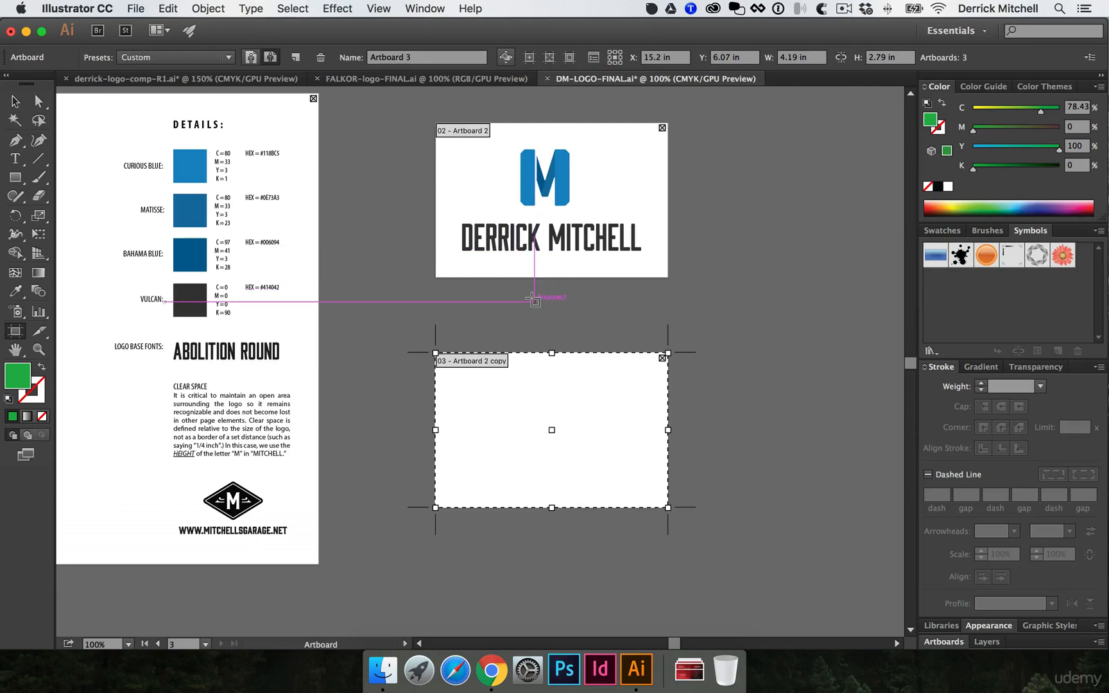
key("Escape")
Copy the one-color logo from the overview artboard onto the new blank artboard
left_click_drag(529, 294, 791, 215)
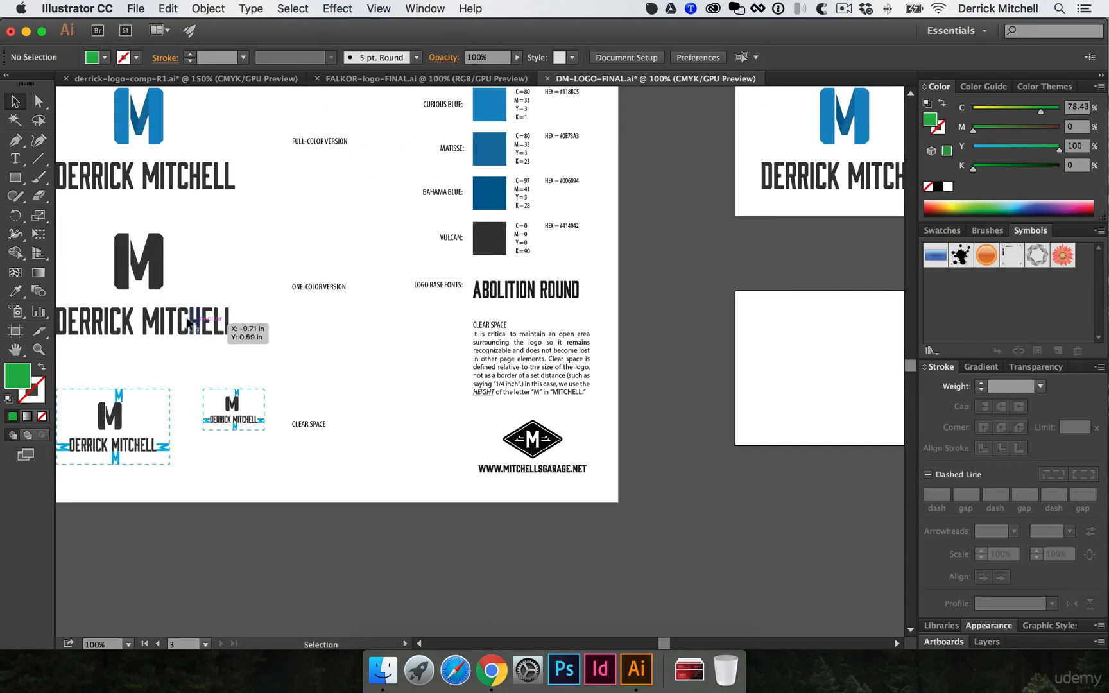
left_click(151, 260)
left_click_drag(151, 260, 505, 302)
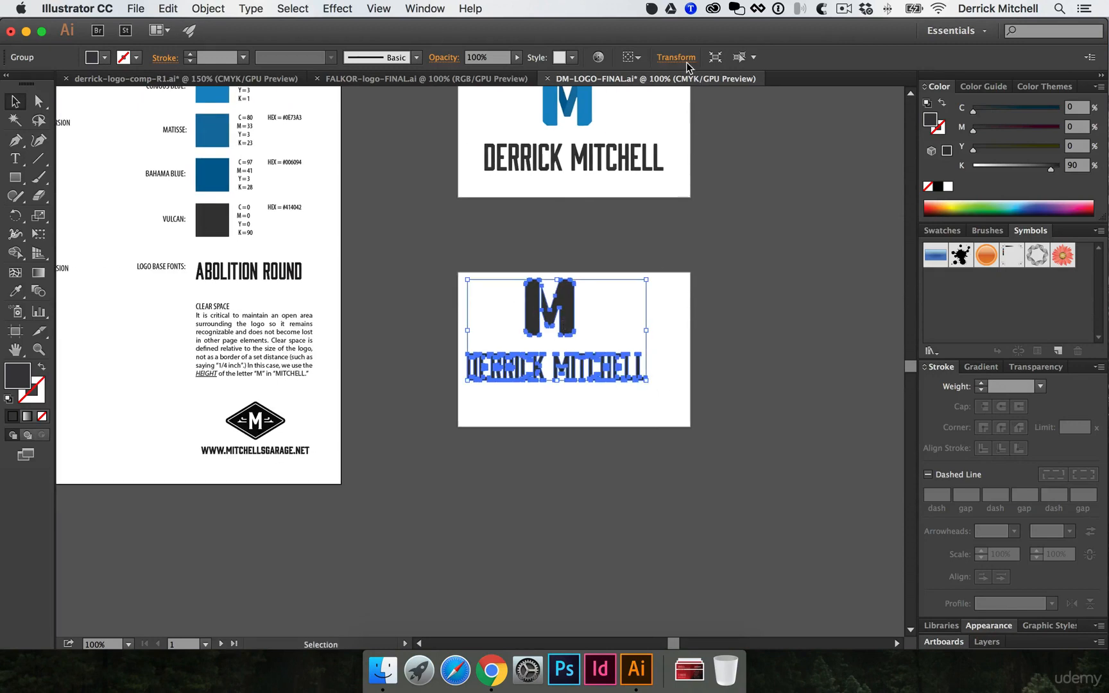
Try to center the one-color logo copy on the blank artboard using Align to Artboard
left_click(638, 58)
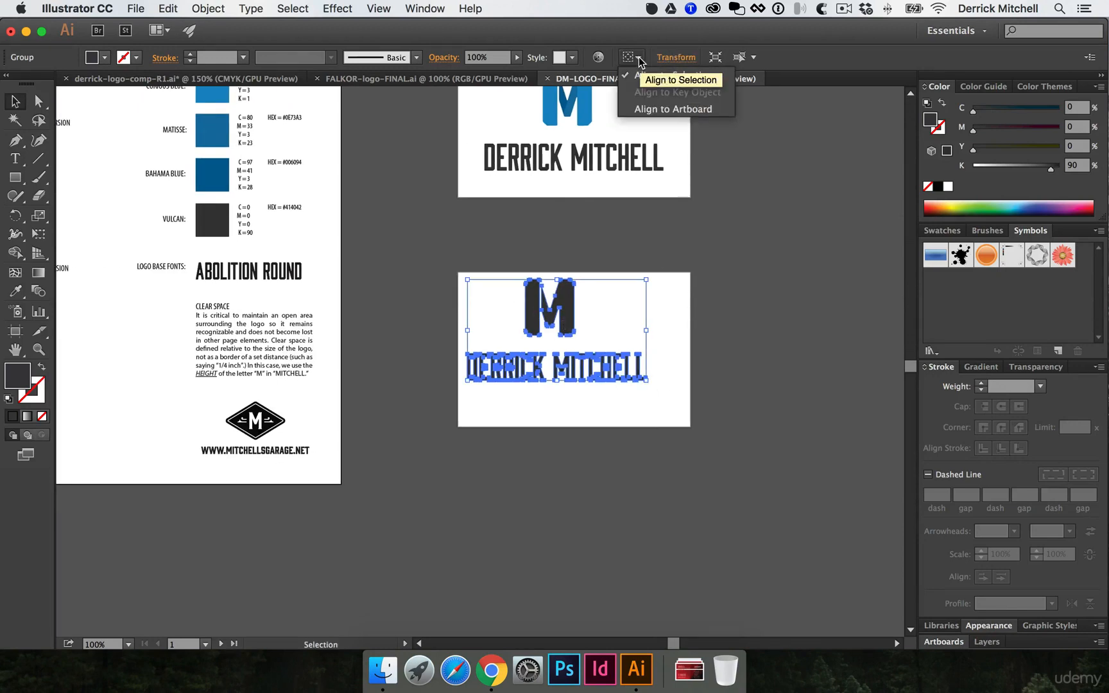
left_click(700, 111)
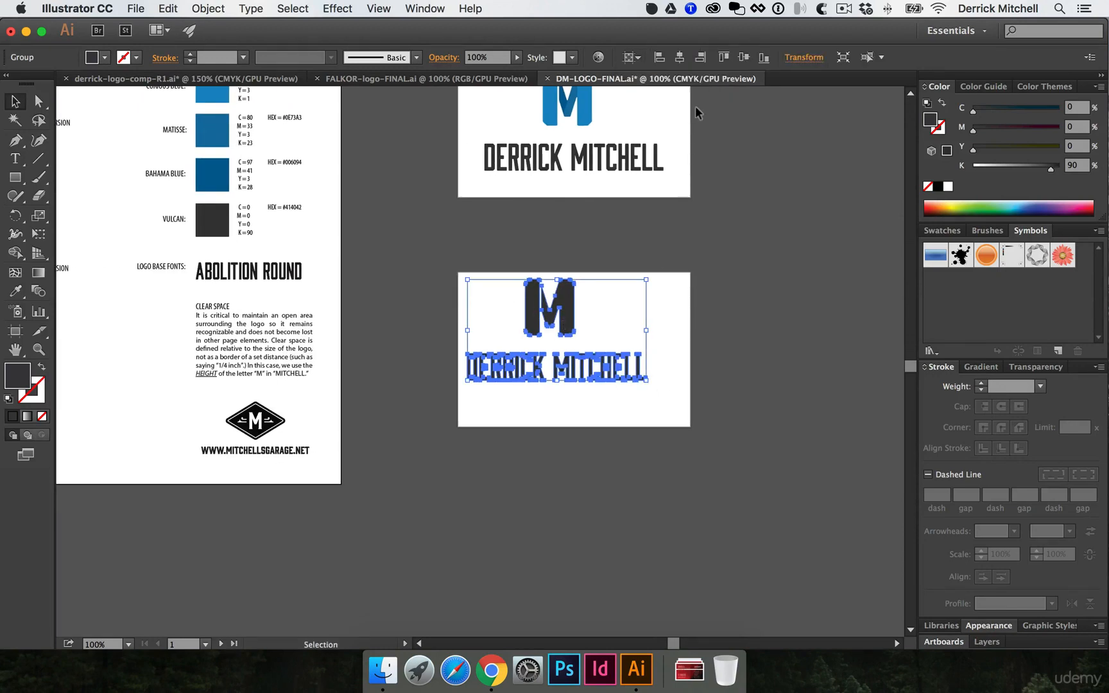
left_click(730, 57)
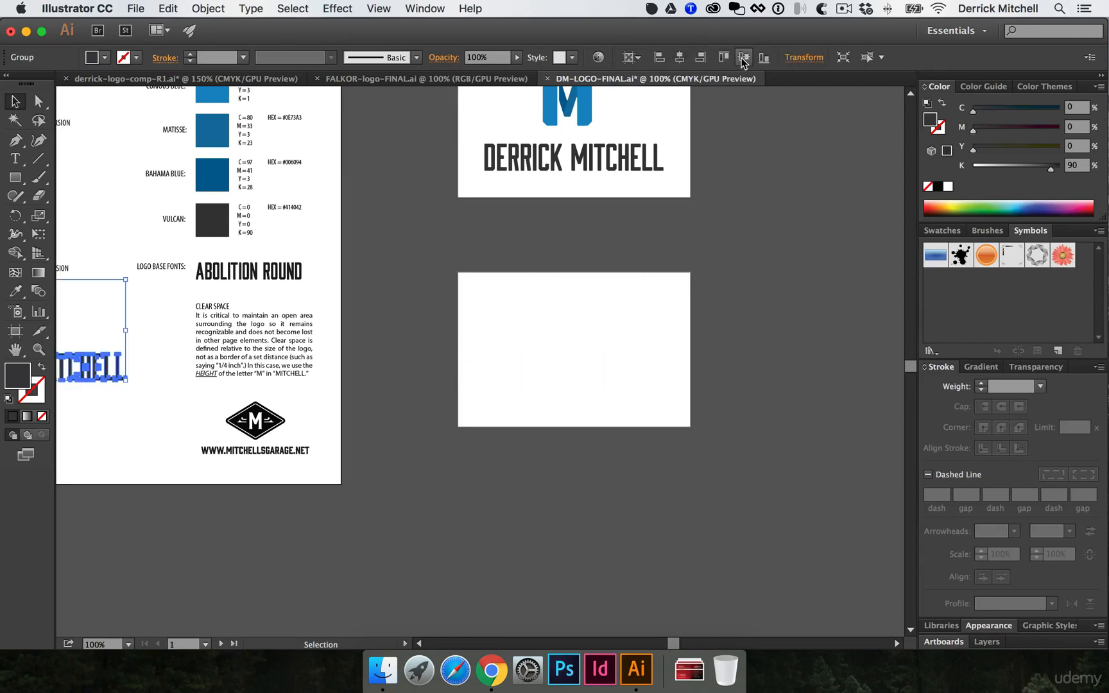
left_click(742, 59)
Cut the misplaced one-color logo copy from the overview artboard and make the blank artboard active
scroll(644, 95, "left", 10)
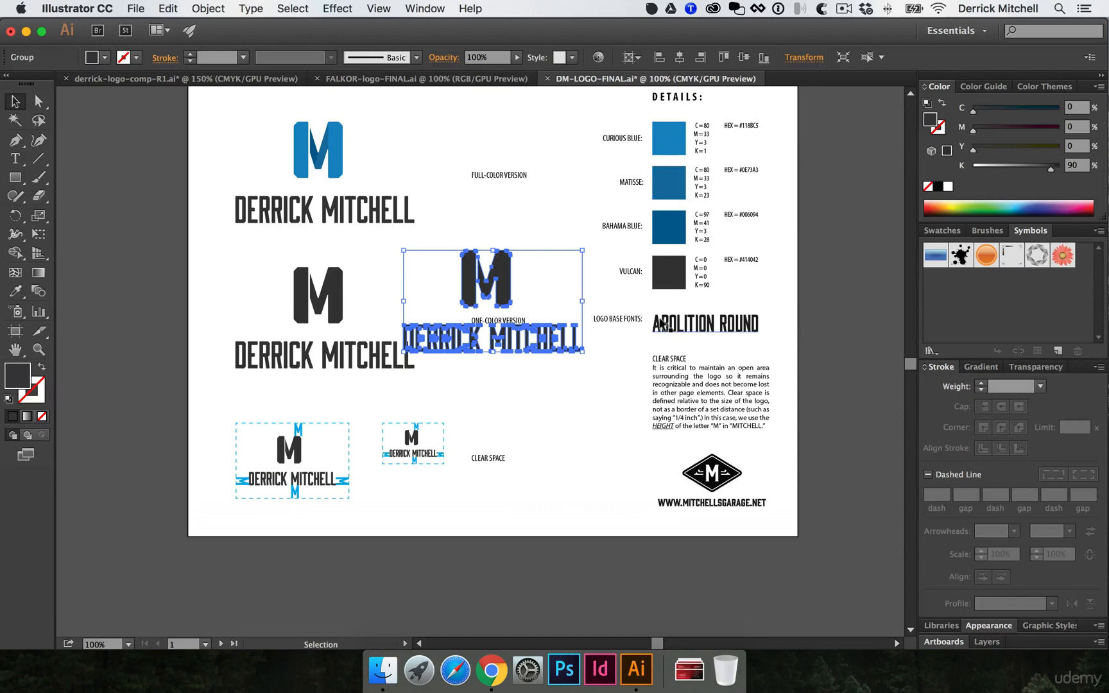
key("Delete")
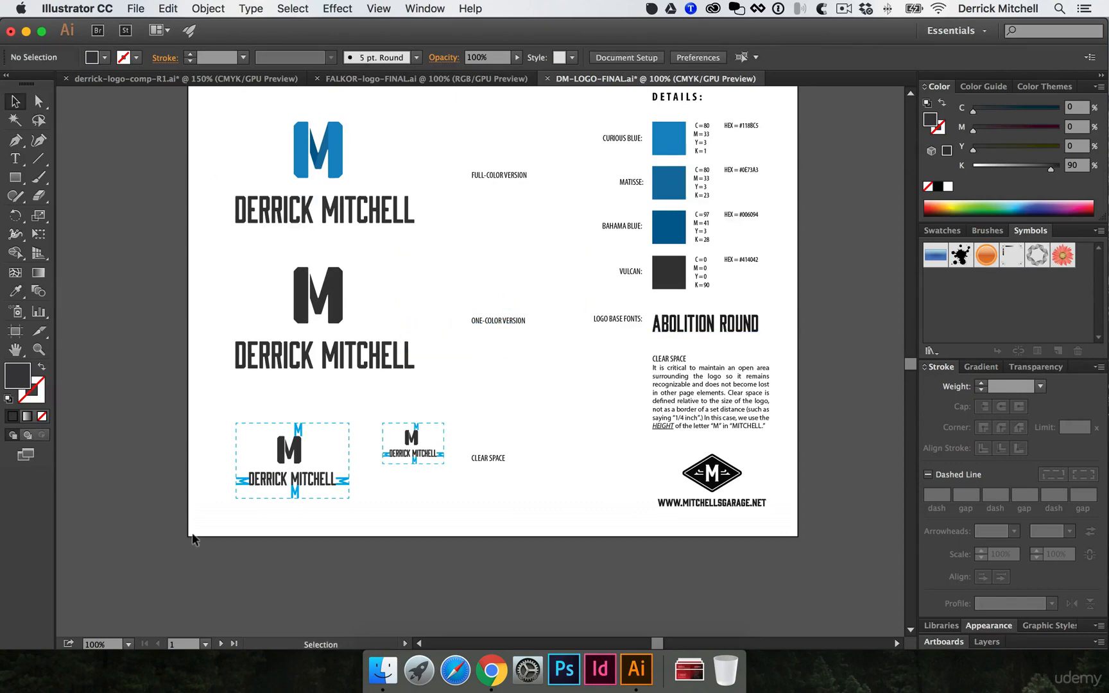
left_click_drag(796, 340, 325, 323)
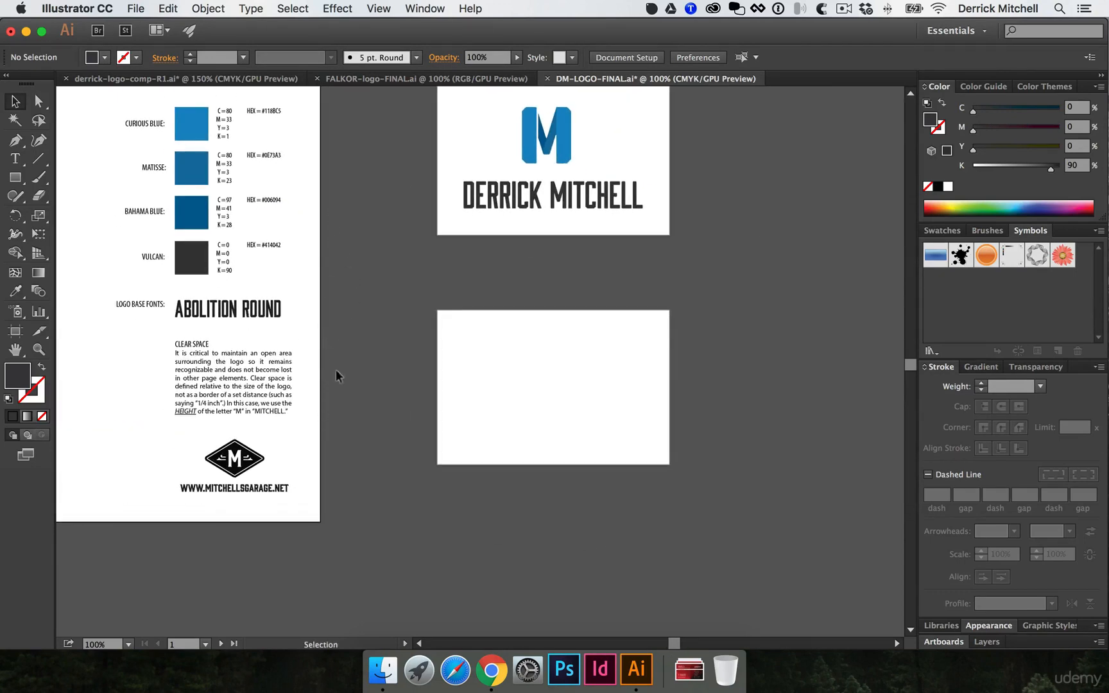
left_click(468, 331)
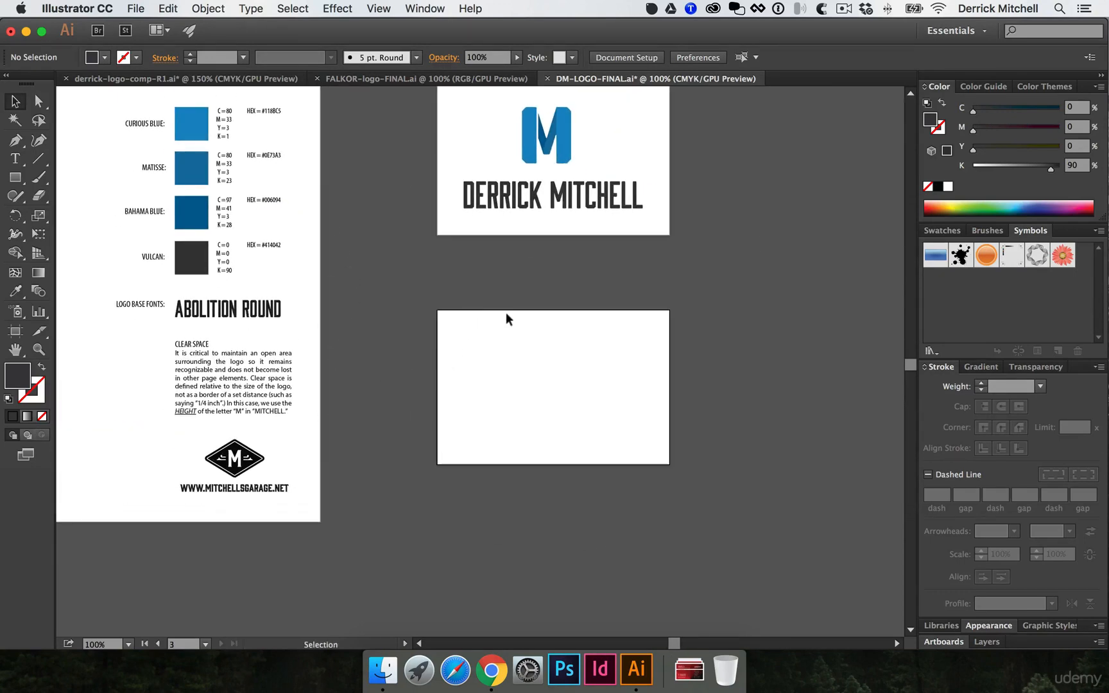
Examine the blank artboard's outline up close to check how an active artboard is marked
left_click(439, 330, "super")
left_click(496, 366, "super")
left_click(496, 366, "super")
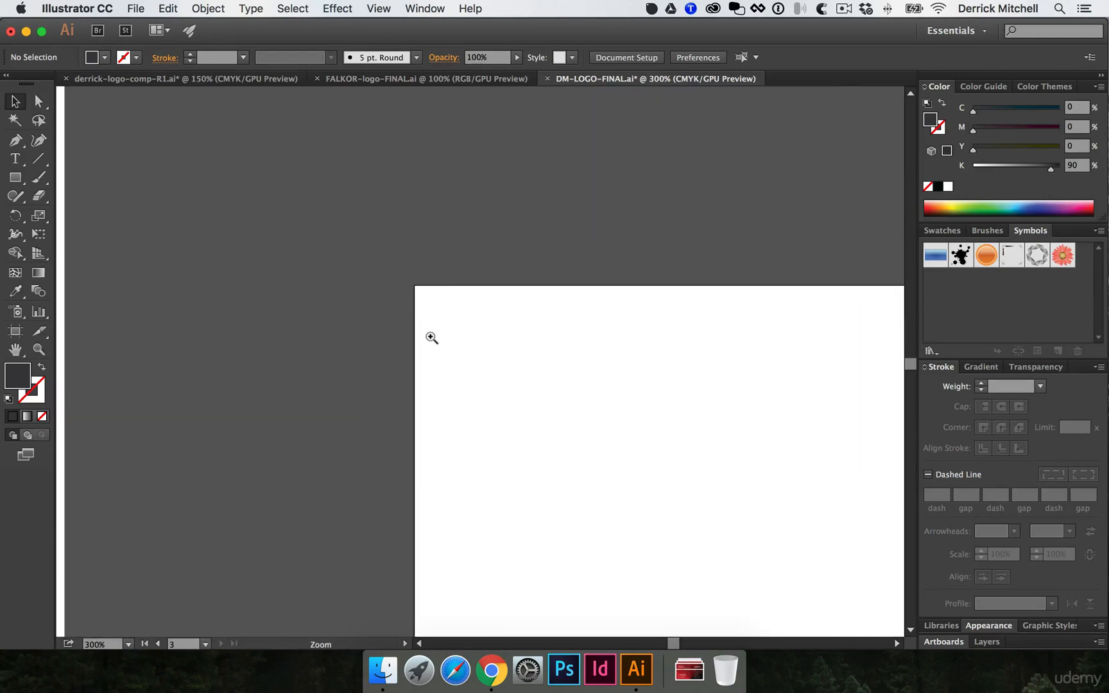
left_click(435, 338, "super")
left_click(435, 337, "super")
left_click(438, 337, "super")
left_click(584, 362, "alt")
left_click(495, 302, "alt")
left_click(569, 344, "alt")
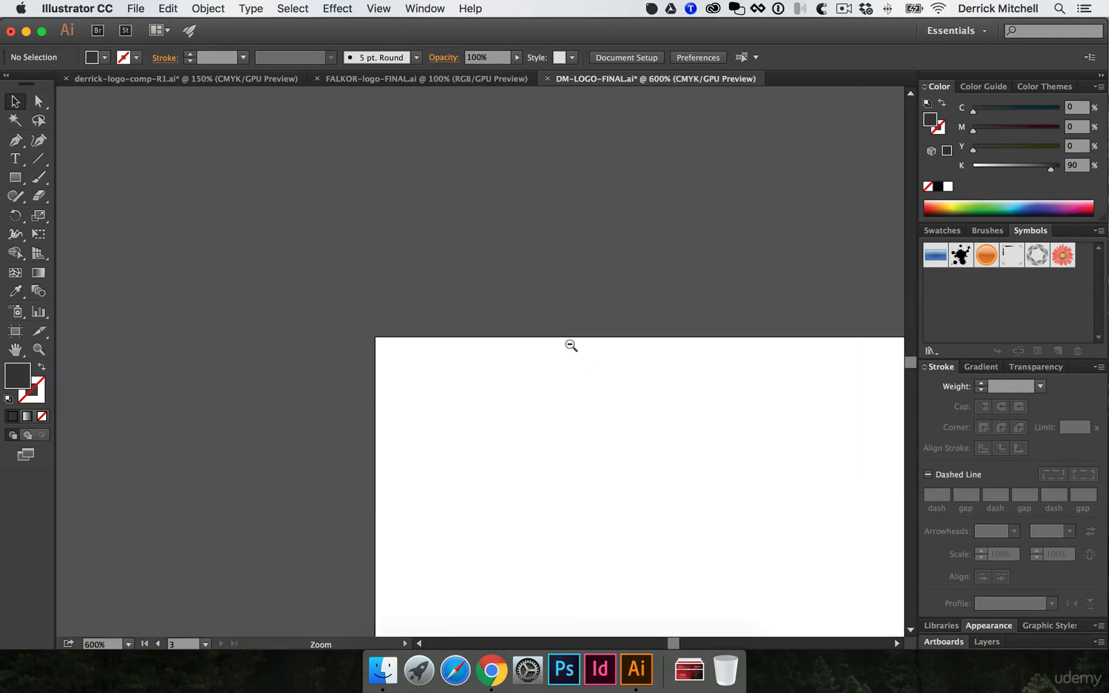
left_click(573, 345, "alt")
left_click(575, 346, "alt")
left_click(574, 347, "alt+super")
left_click_drag(496, 430, 584, 342)
Activate the blank artboard below the full-color one and paste the one-color logo onto it
left_click(385, 215)
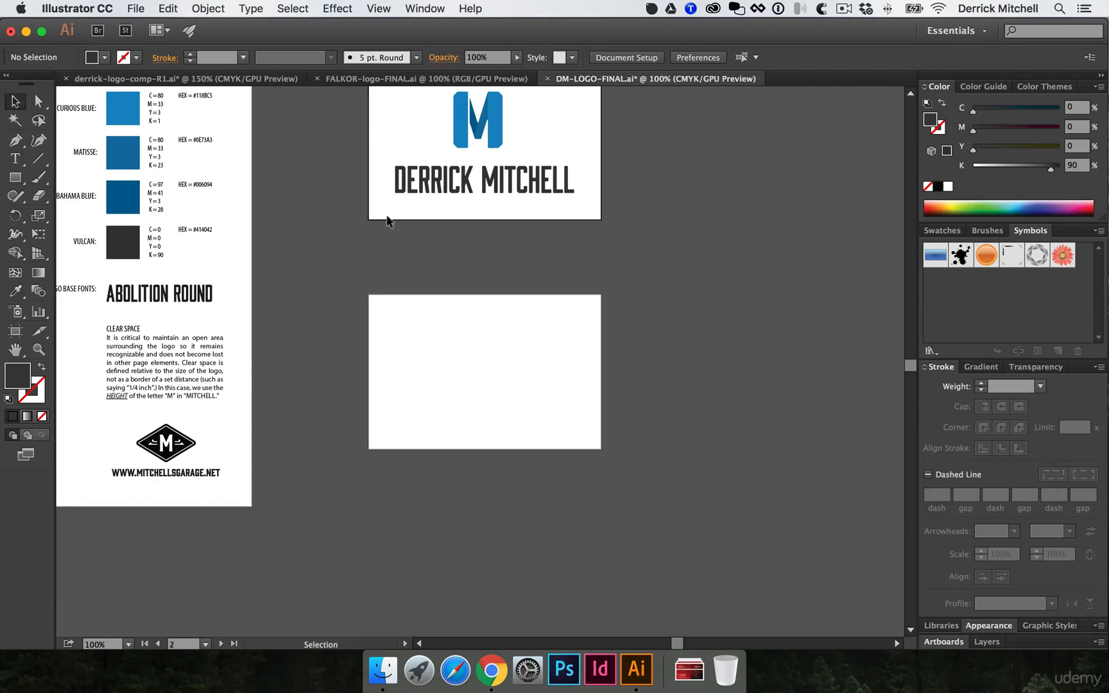
left_click(408, 336)
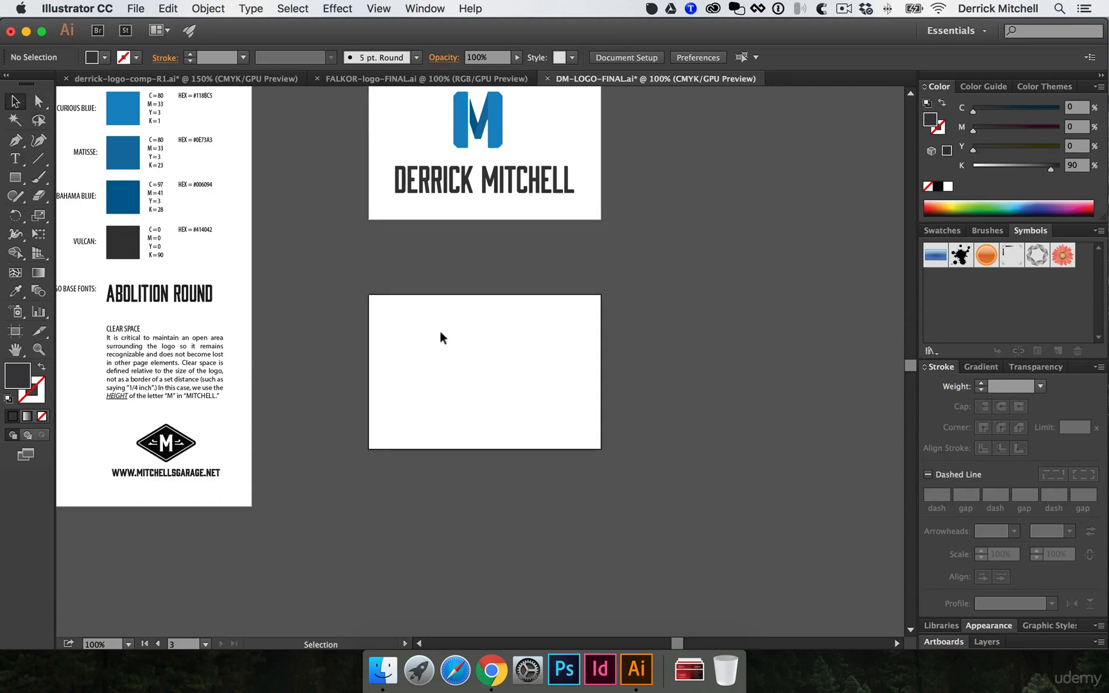
key("super+v")
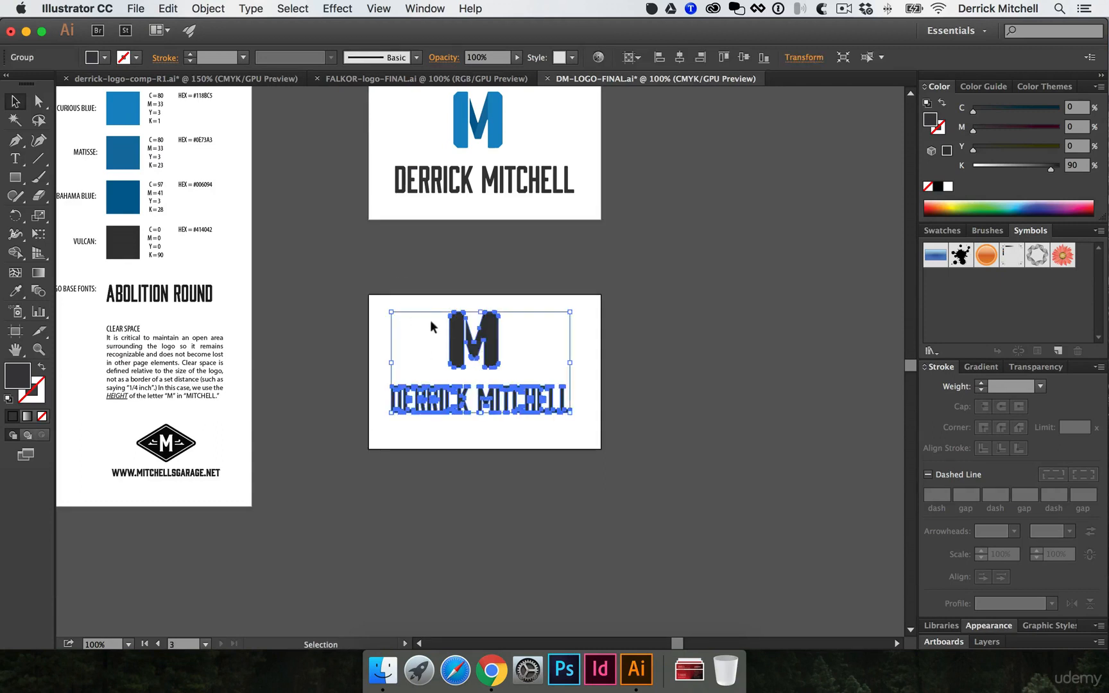
Center the one-color logo horizontally and vertically on its artboard, and clear the selection
left_click(680, 58)
left_click(744, 57)
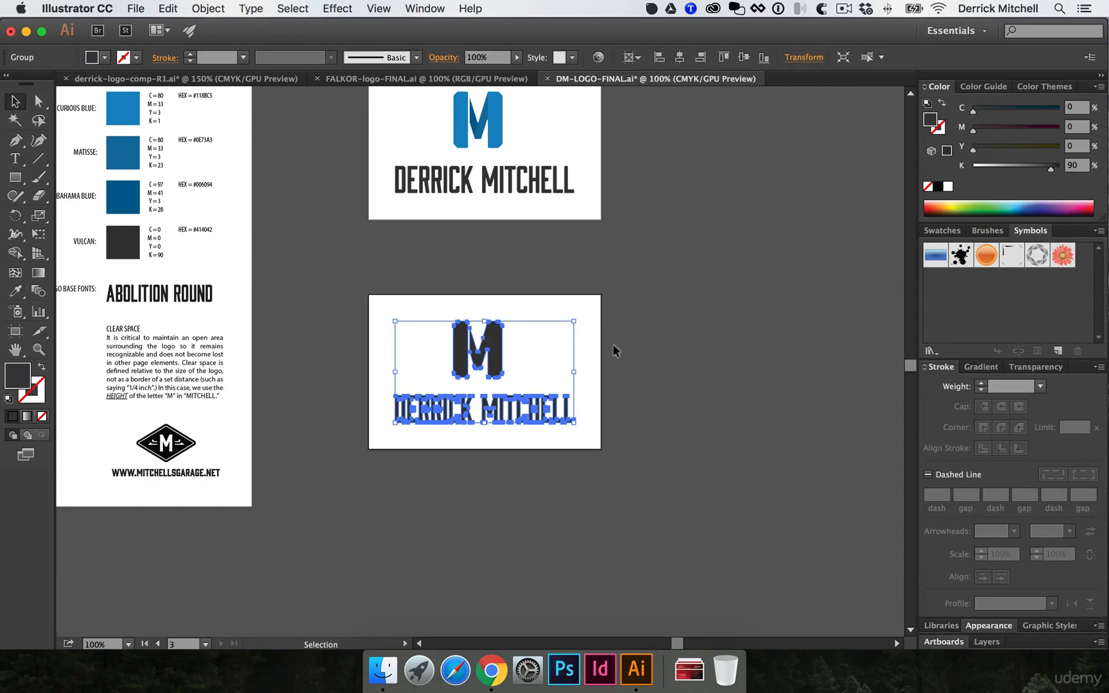
left_click_drag(406, 287, 479, 346)
left_click(421, 319)
mouse_move(367, 314)
left_mouse_down()
mouse_move(436, 349)
mouse_move(448, 339)
mouse_move(523, 345)
left_mouse_up()
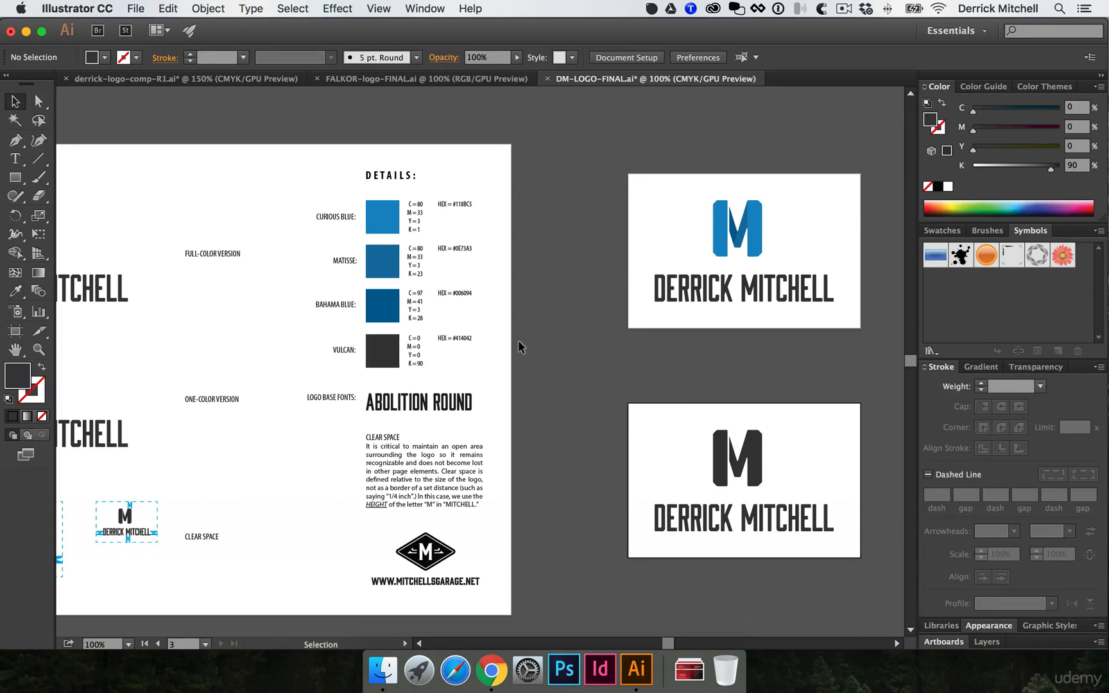
Rename the artboard holding the one-color logo as "one color"
key("shift+o")
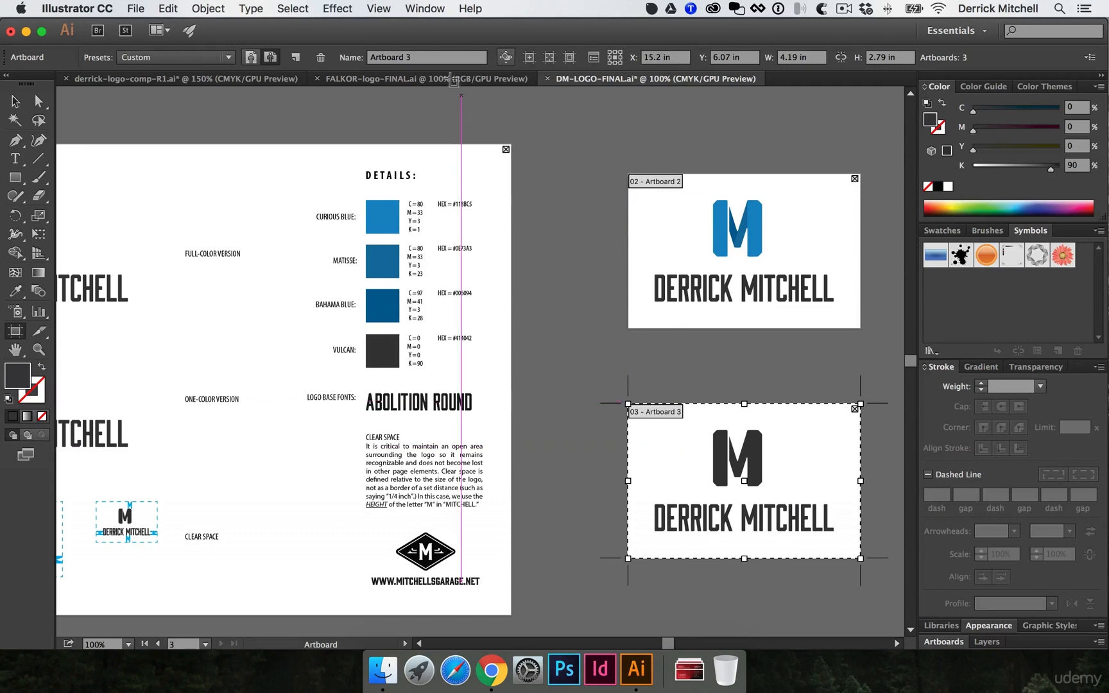
left_click(431, 58)
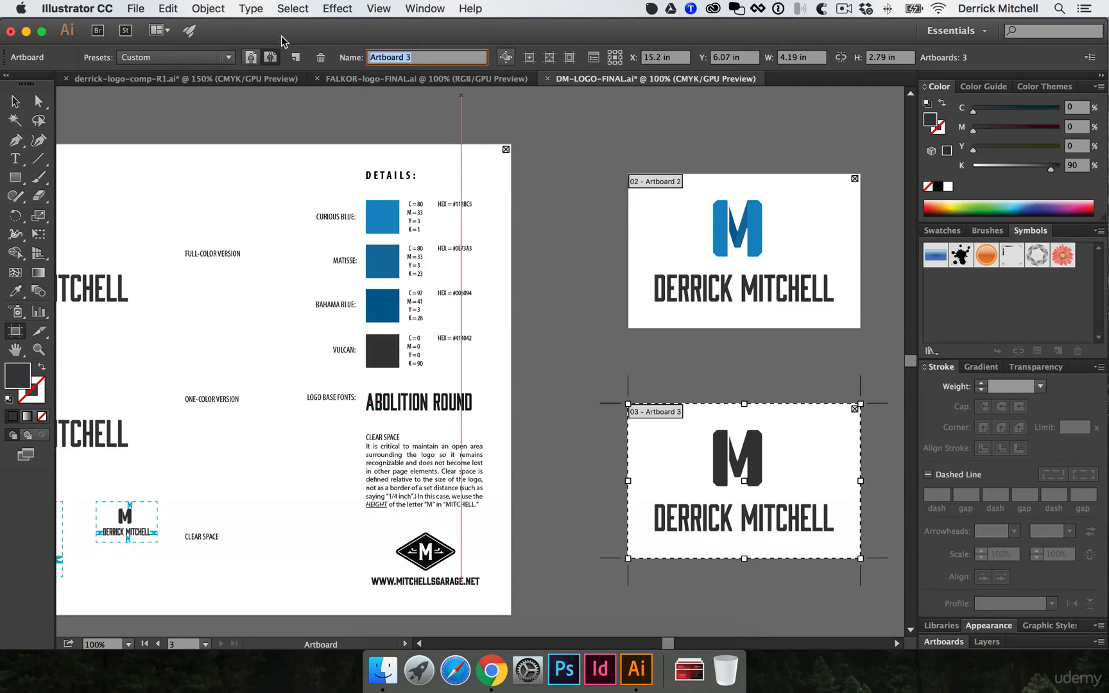
type("one color")
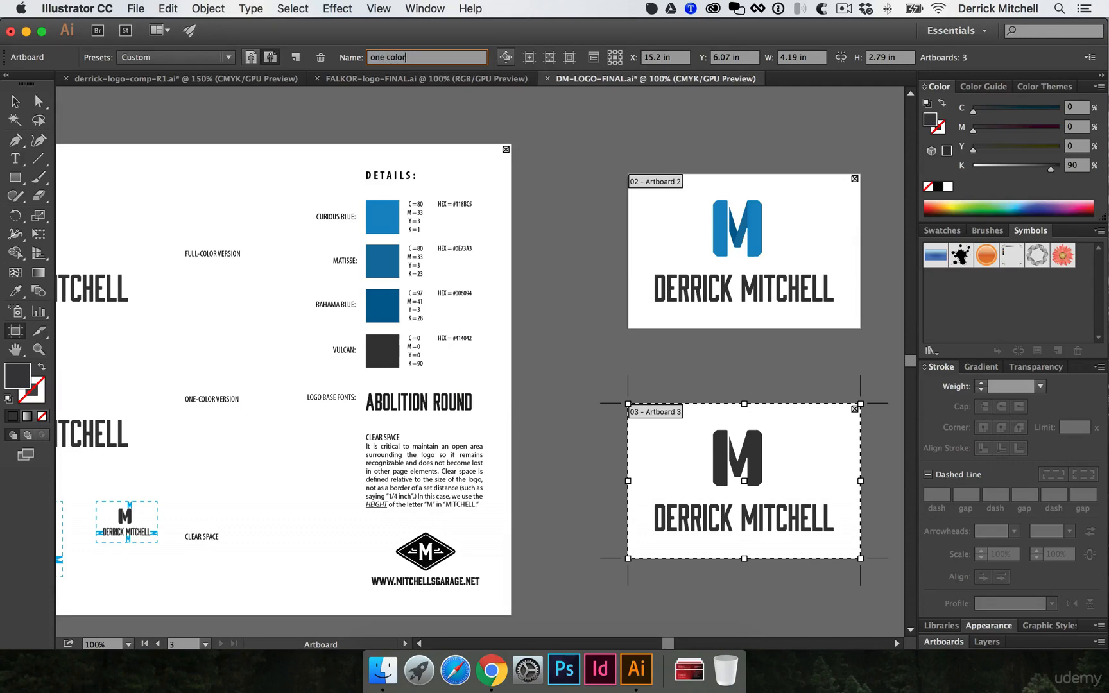
Rename the artboard holding the blue logo as "full color"
left_click(638, 219)
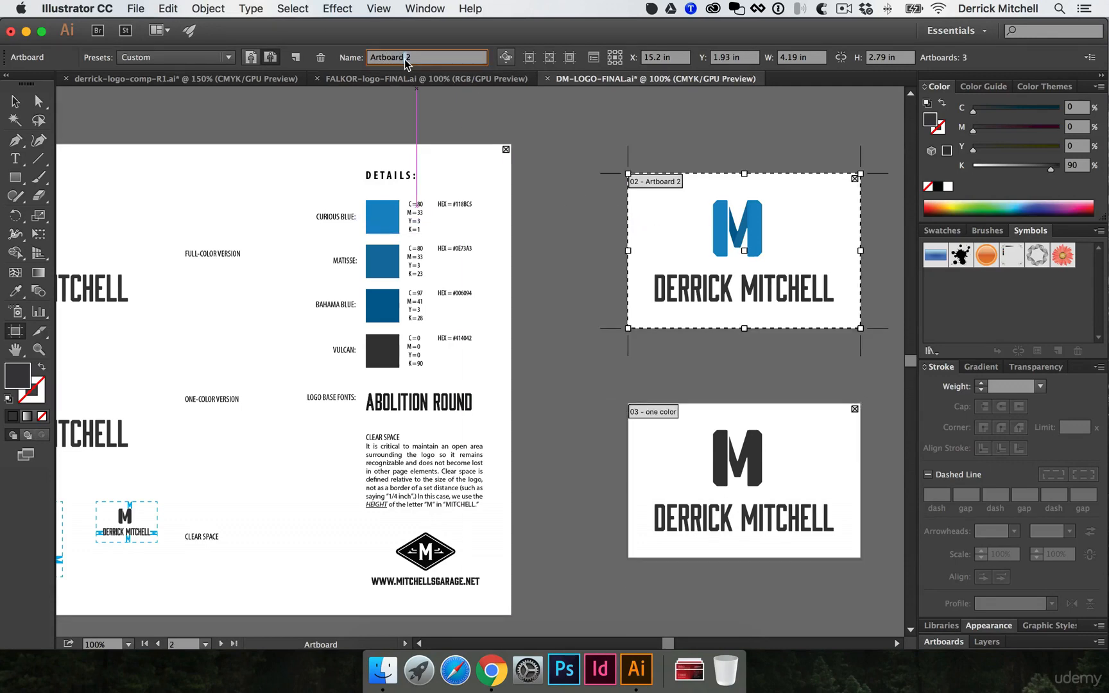
left_click(405, 60)
type("full color")
Rename the large overview artboard with the color specifications as "details"
left_click(176, 153)
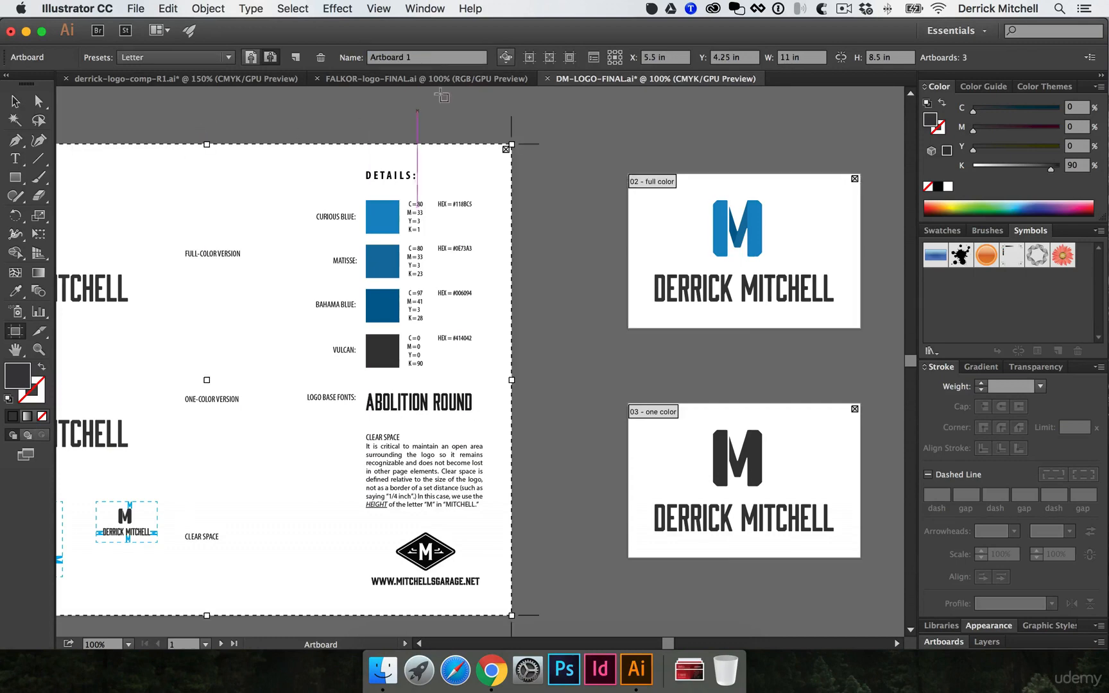
left_click(443, 59)
type("det")
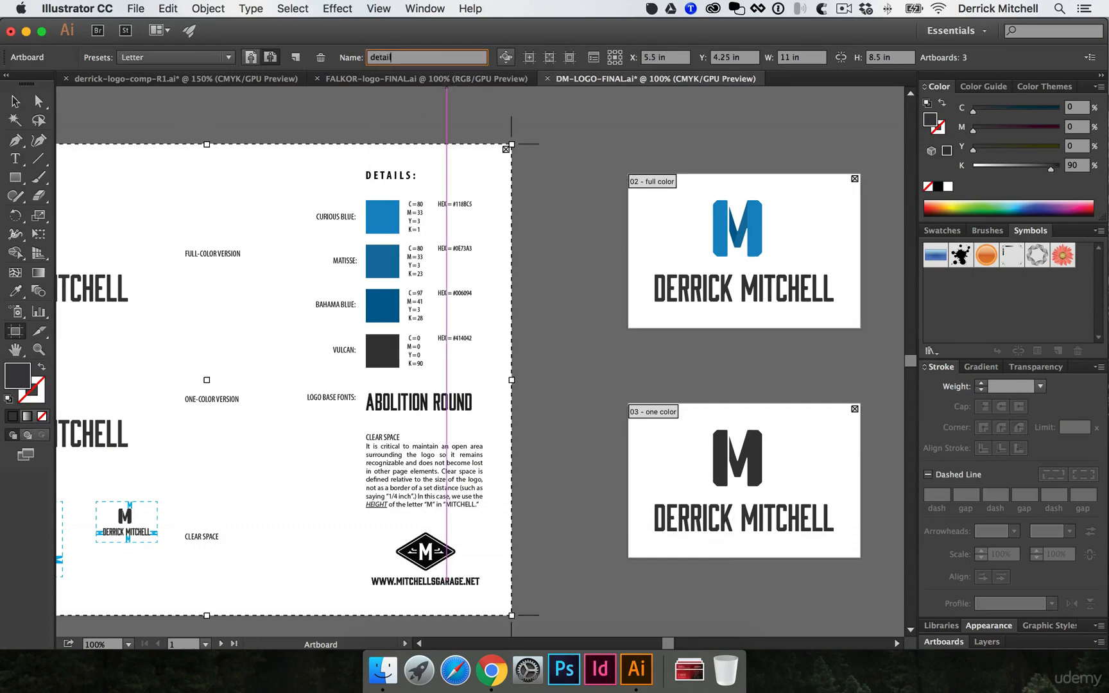
type("ails")
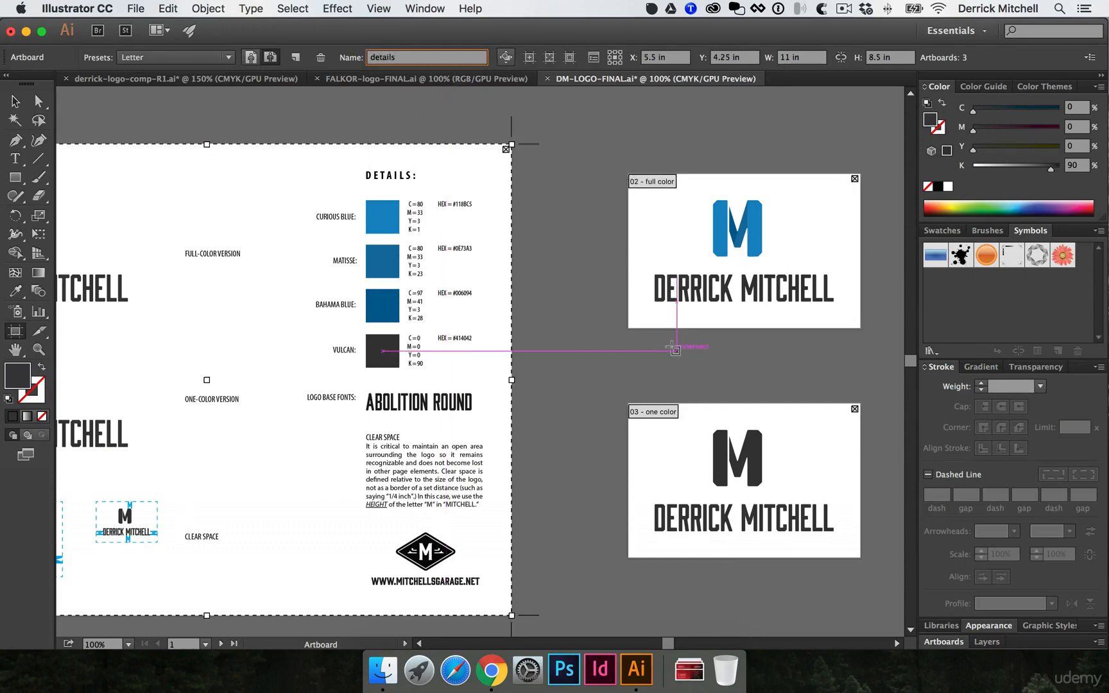
Display the list of artboards to check their names, and save the logo document from the normal editing view
left_click(956, 643)
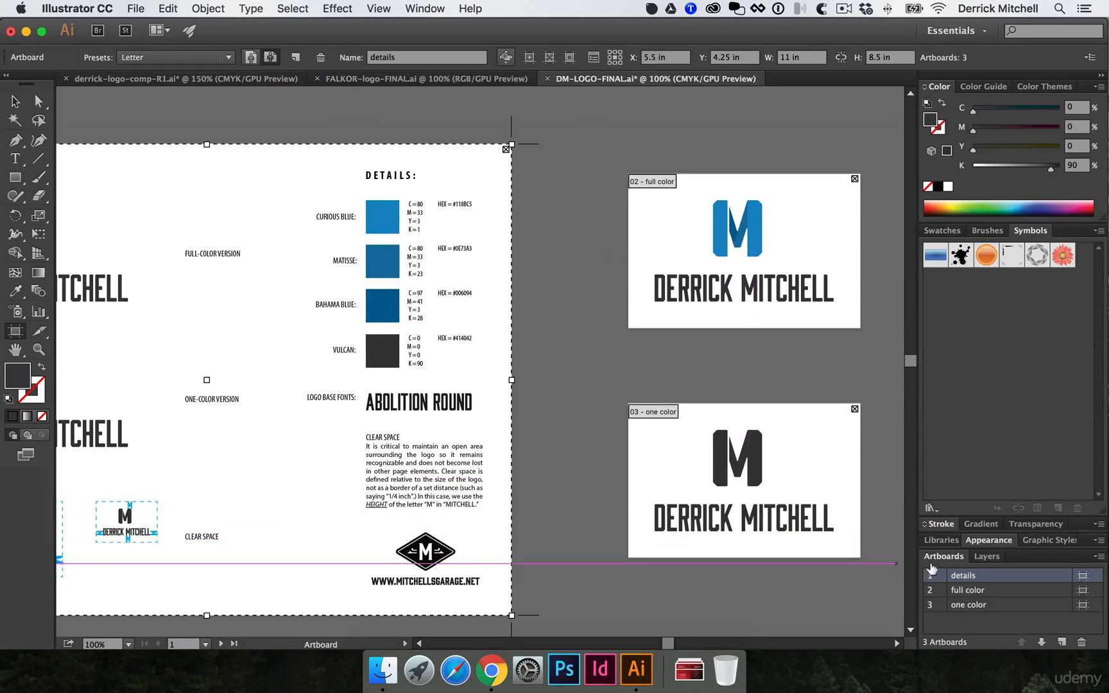
key("v")
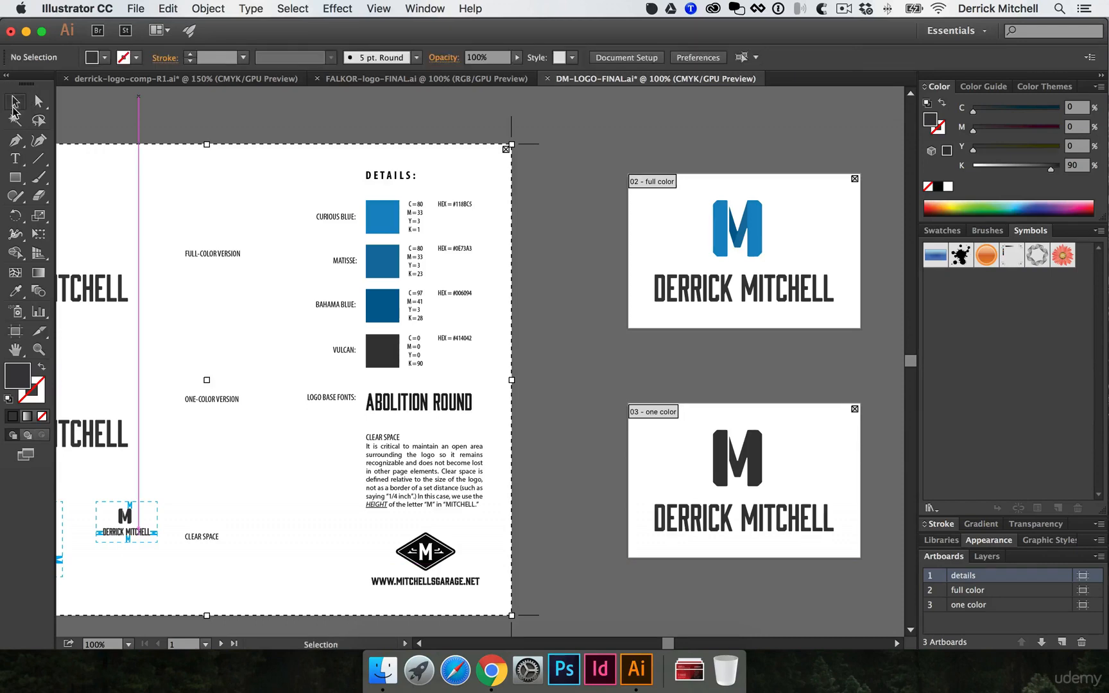
left_click_drag(201, 165, 372, 157)
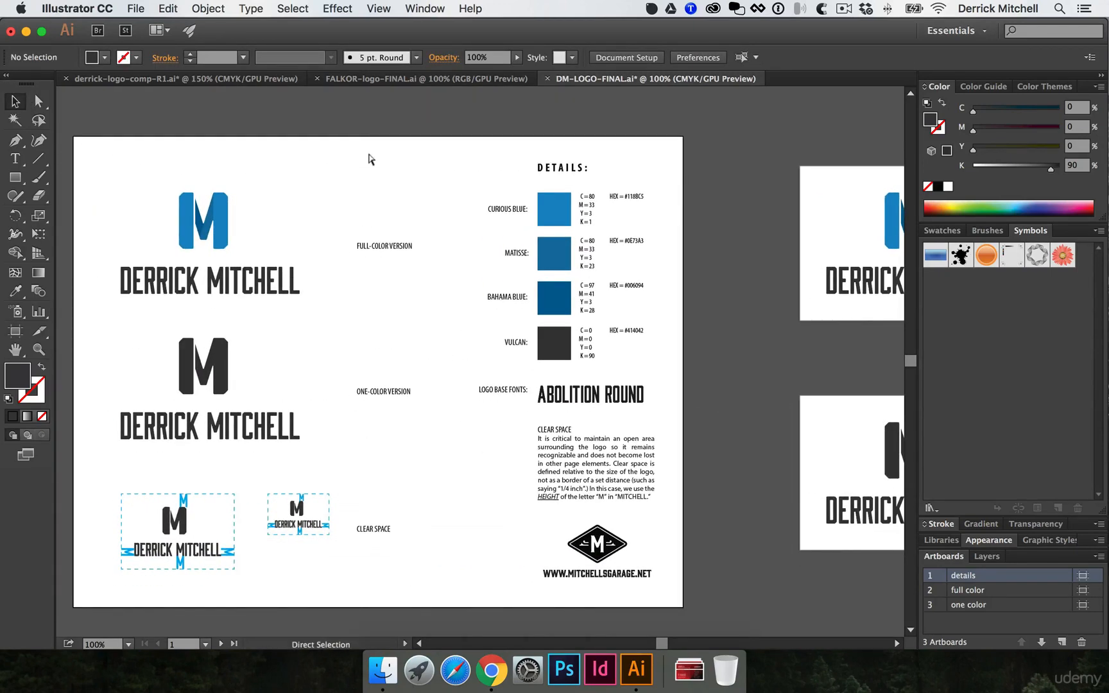
key("super+s")
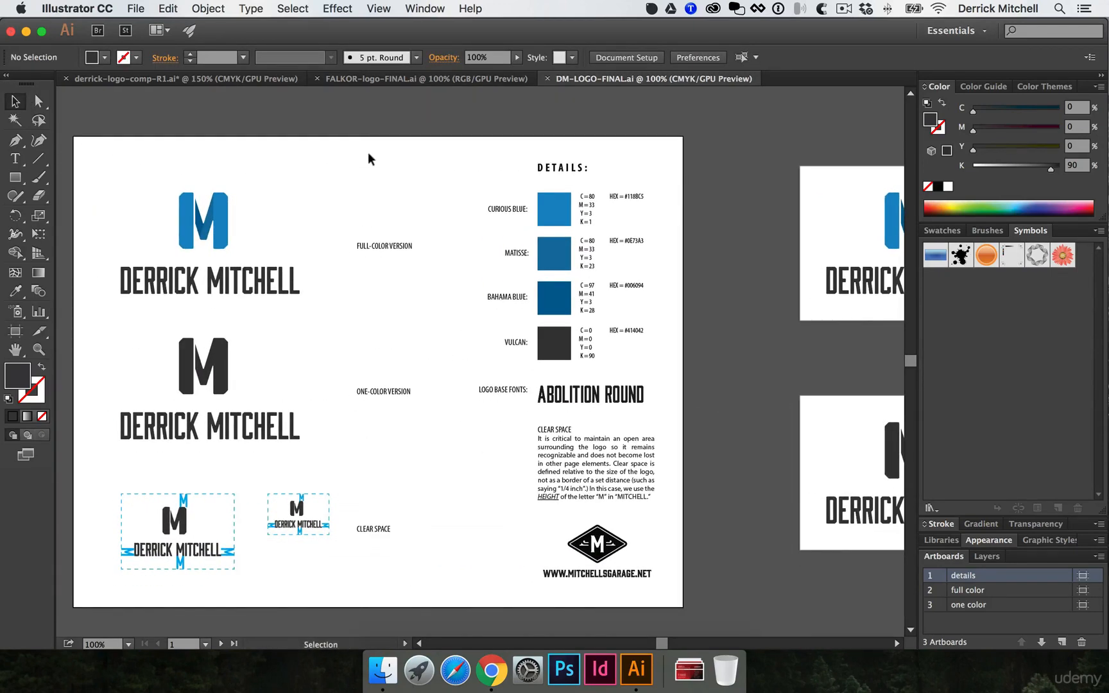
Switch to Finder and look inside the AI folder within the logo project's FINALS folder
left_click(380, 673)
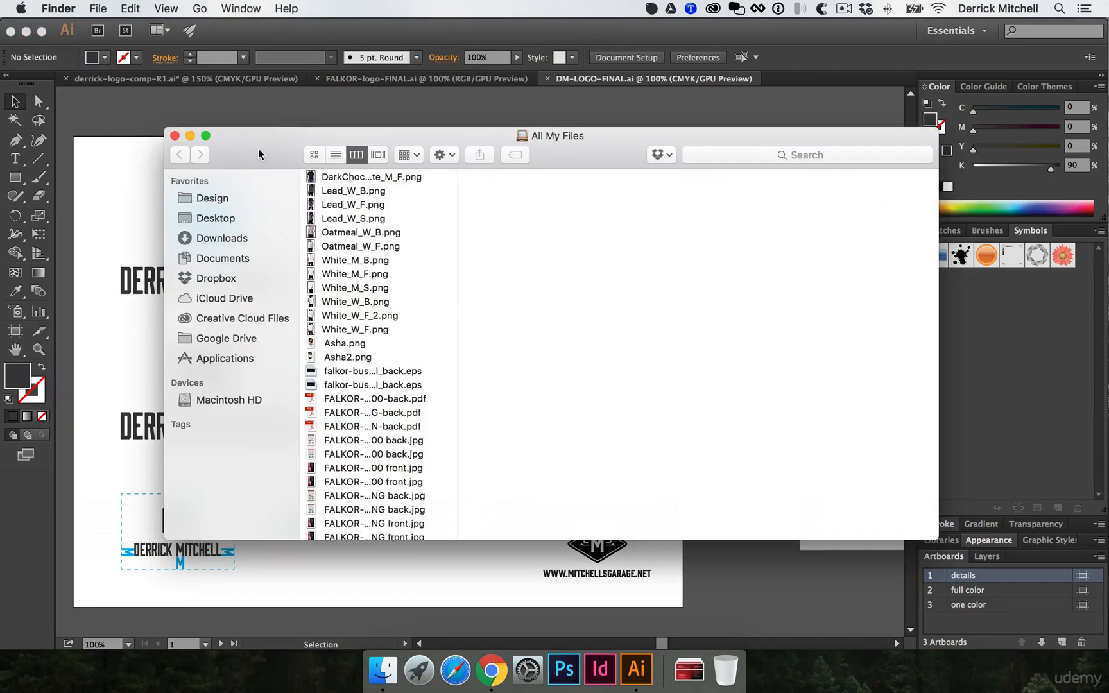
left_click_drag(304, 188, 317, 196)
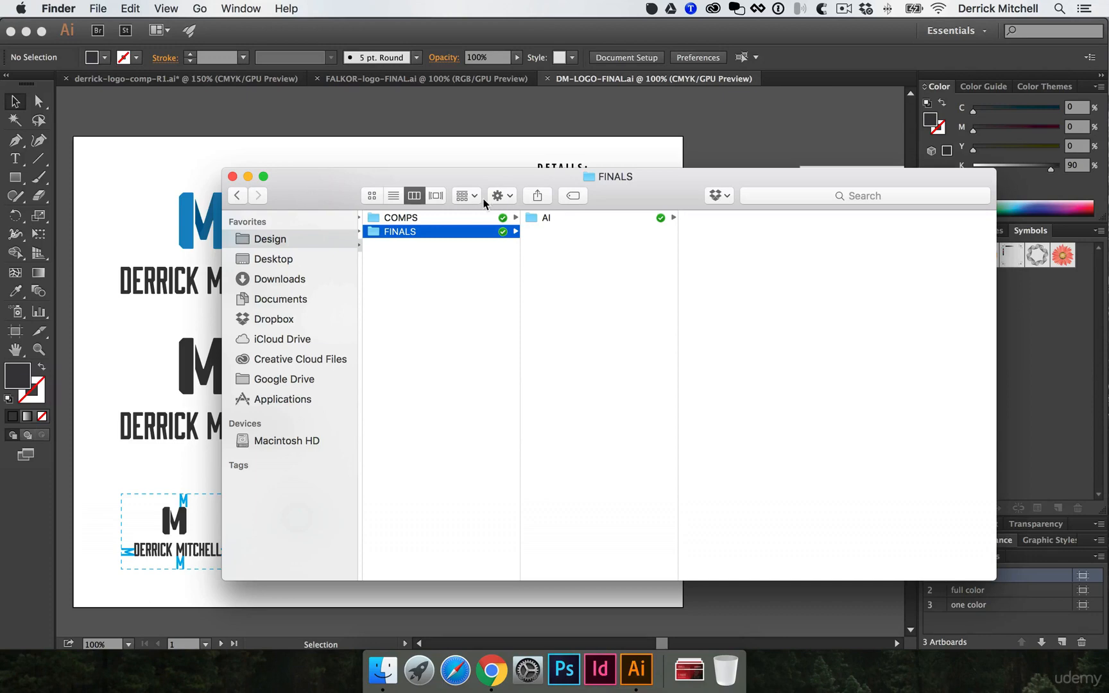
left_click(539, 219)
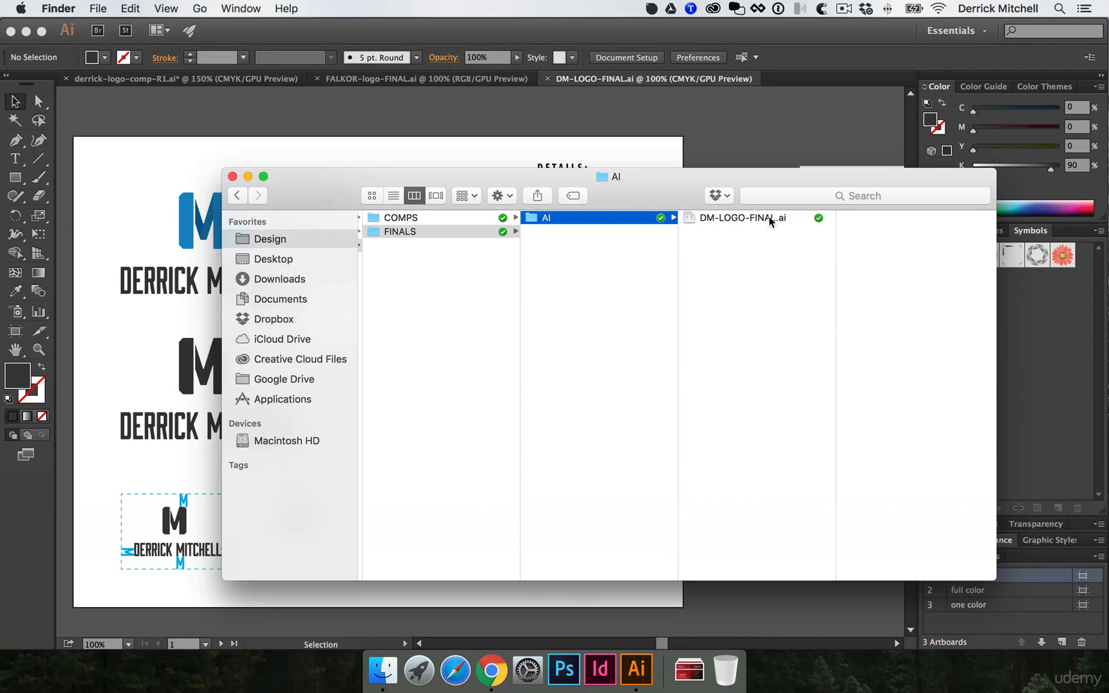
Create a new folder named EPS inside the FINALS folder, next to the AI folder
left_click(619, 269)
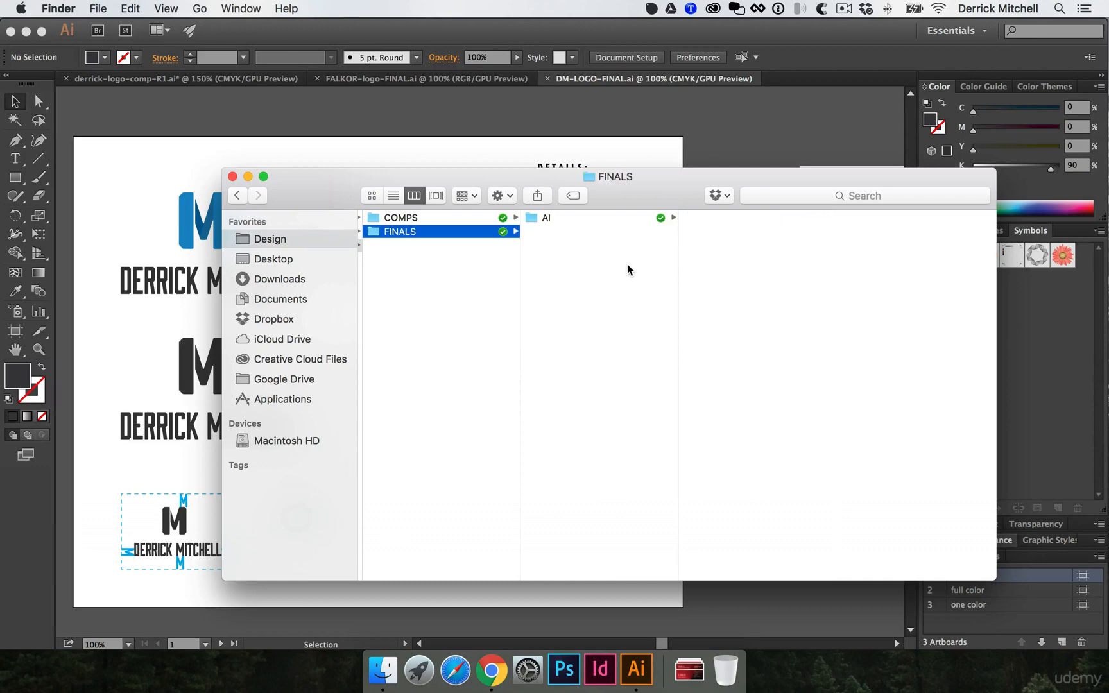
right_click(627, 263)
left_click(643, 272)
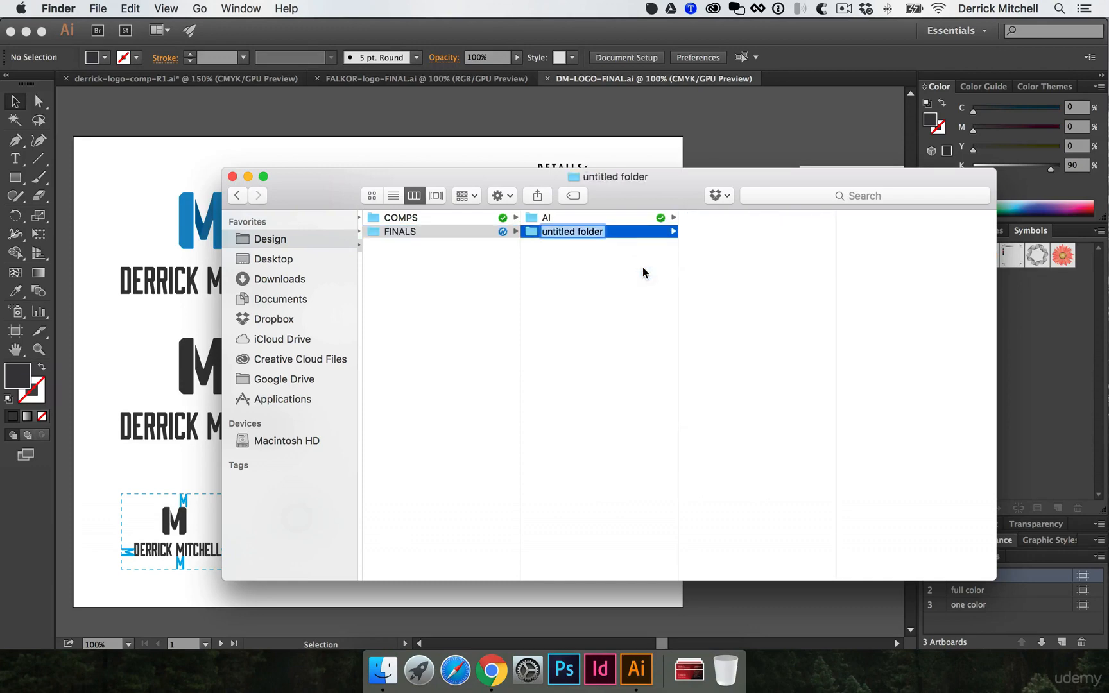
type("EPS")
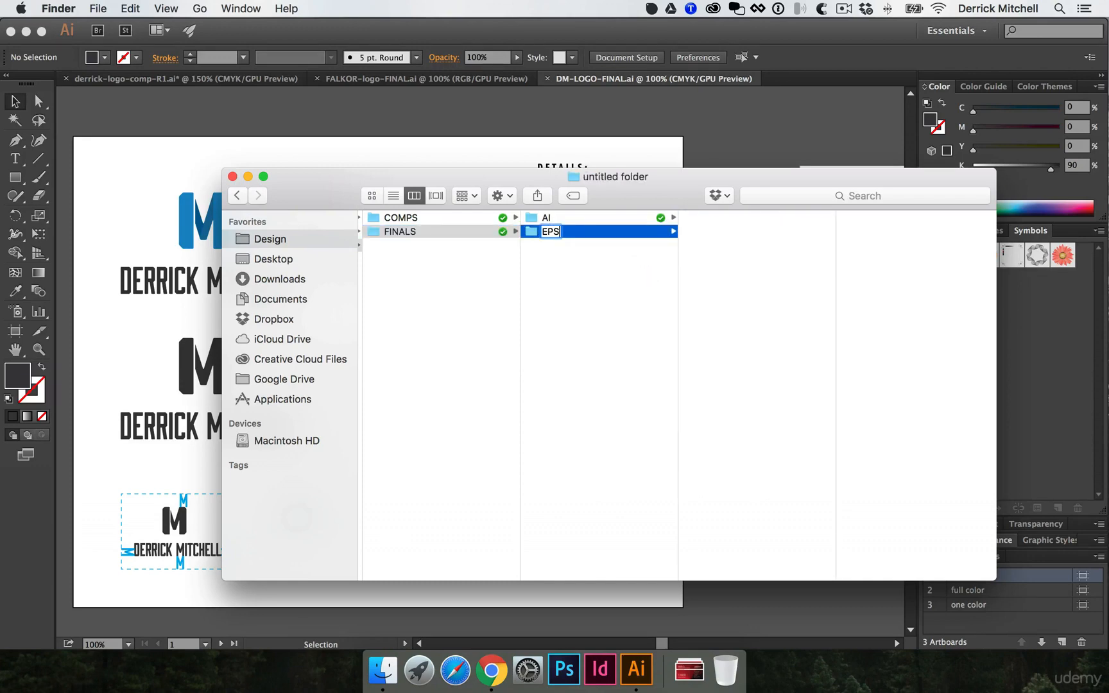
key("Return")
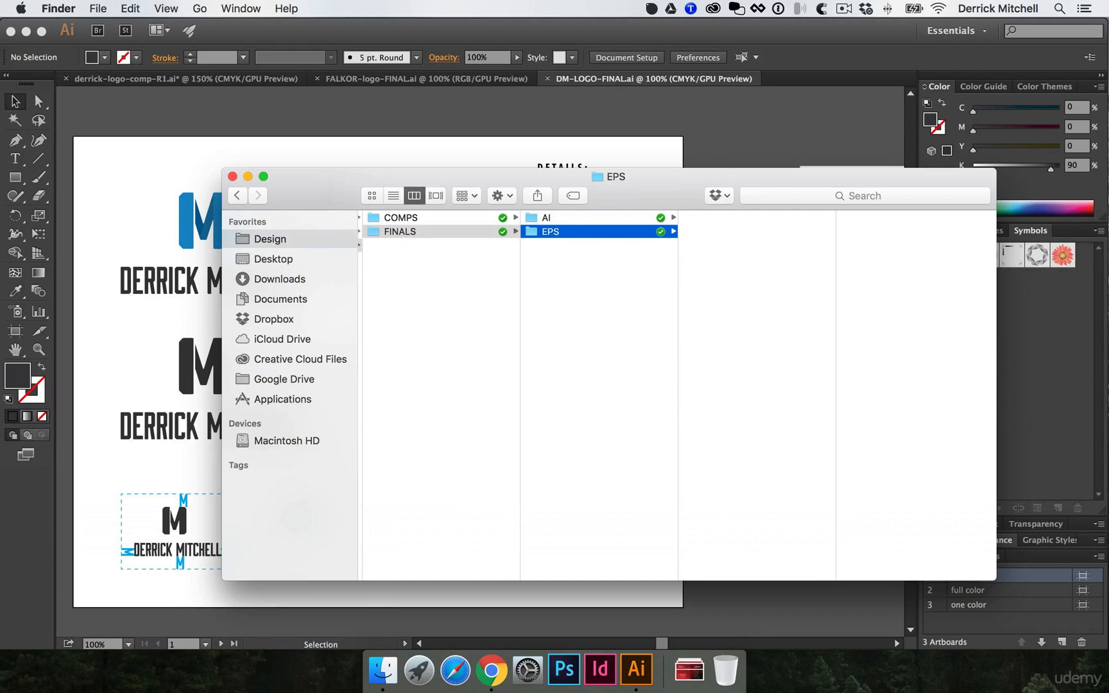
Duplicate the EPS folder and rename the copy as PDF
left_click(557, 328)
left_click(547, 232)
key("super+d")
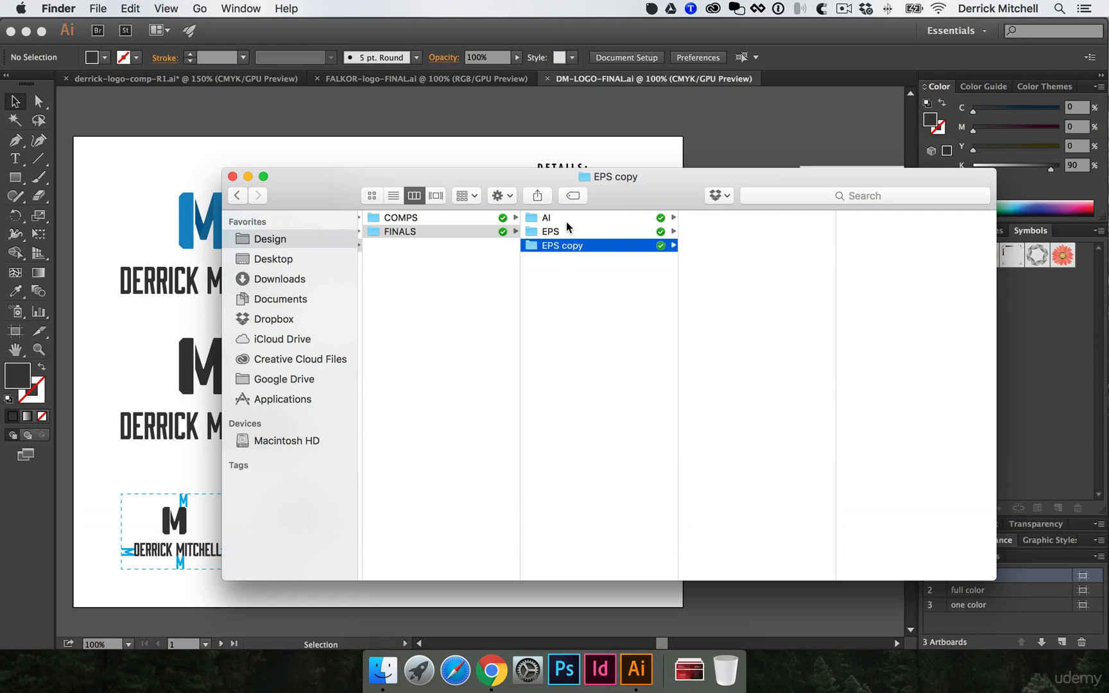
key("Return")
type("PDF")
key("Return")
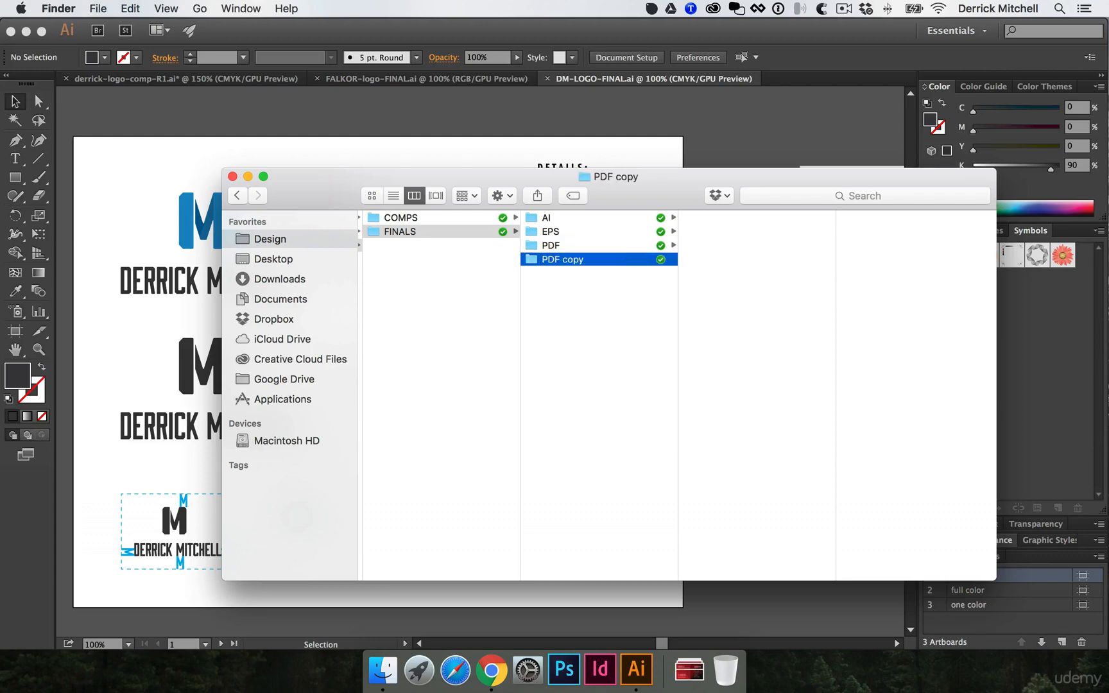
Duplicate the PDF folder and rename the copy as JPG-web
key("Return")
type("JPG-web")
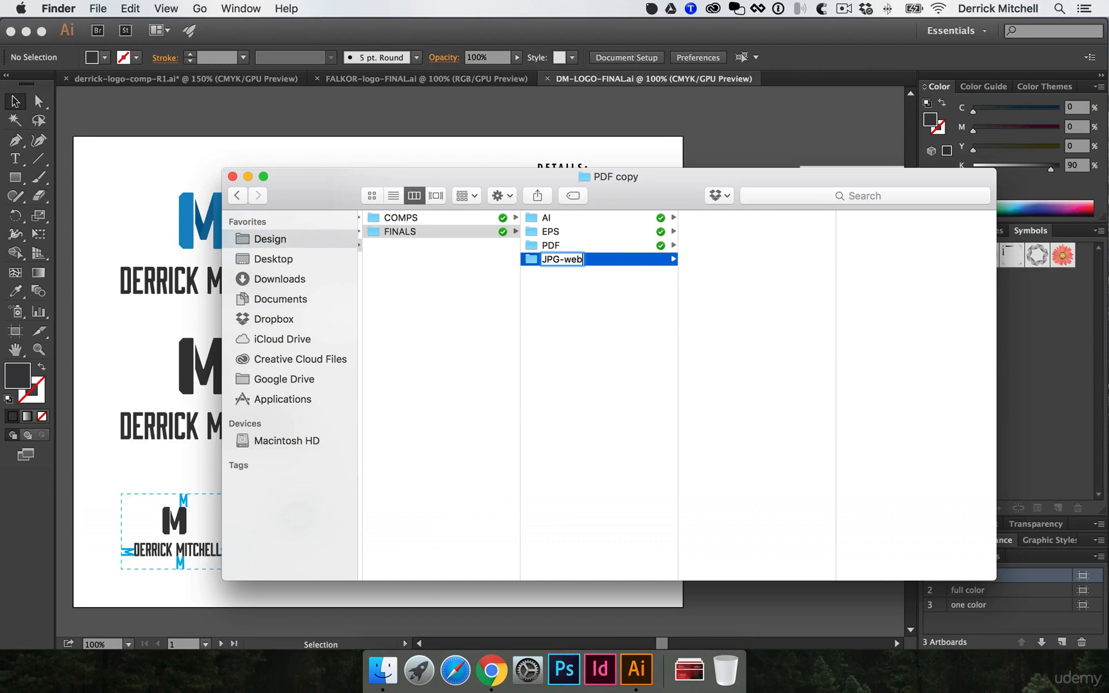
key("Return")
Duplicate the JPG-web folder and rename the copy as JPG-print
key("cmd+d")
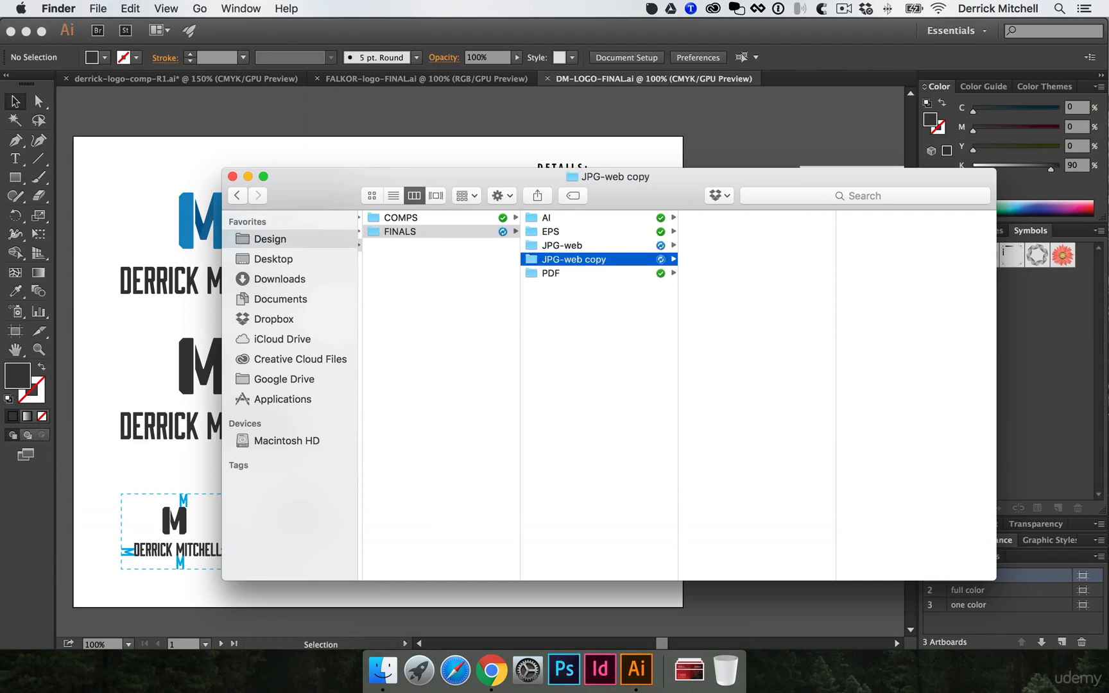
key("Return")
key("Right")
key("BackSpace")
key("BackSpace")
key("BackSpace")
key("BackSpace")
key("BackSpace")
key("BackSpace")
key("BackSpace")
key("BackSpace")
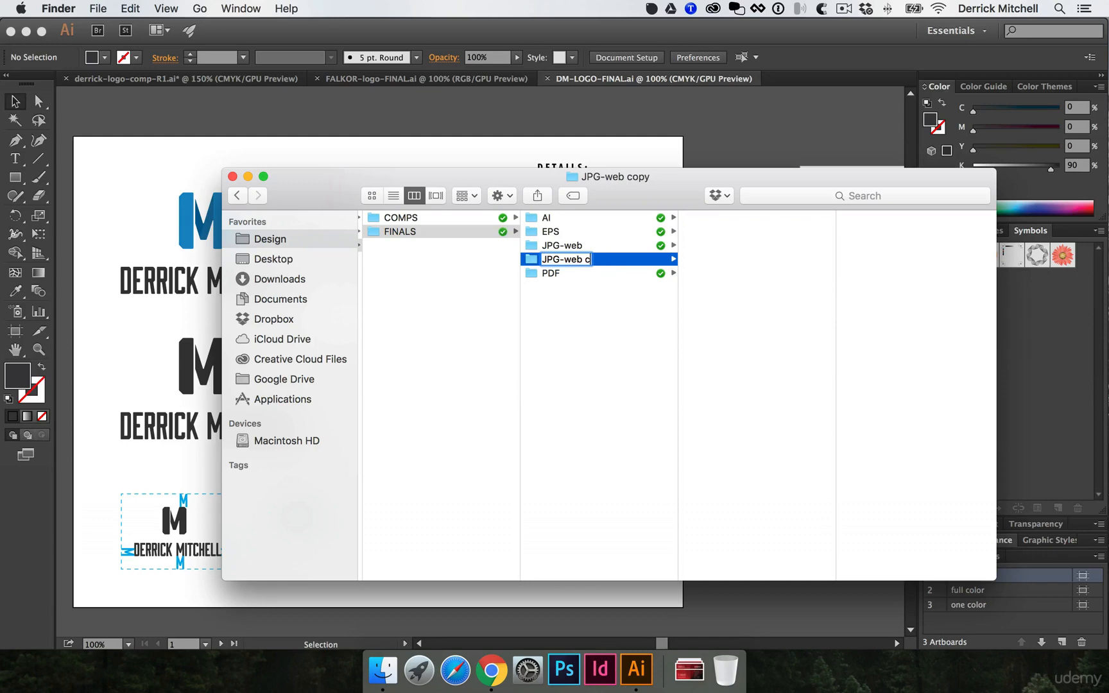
type("pri")
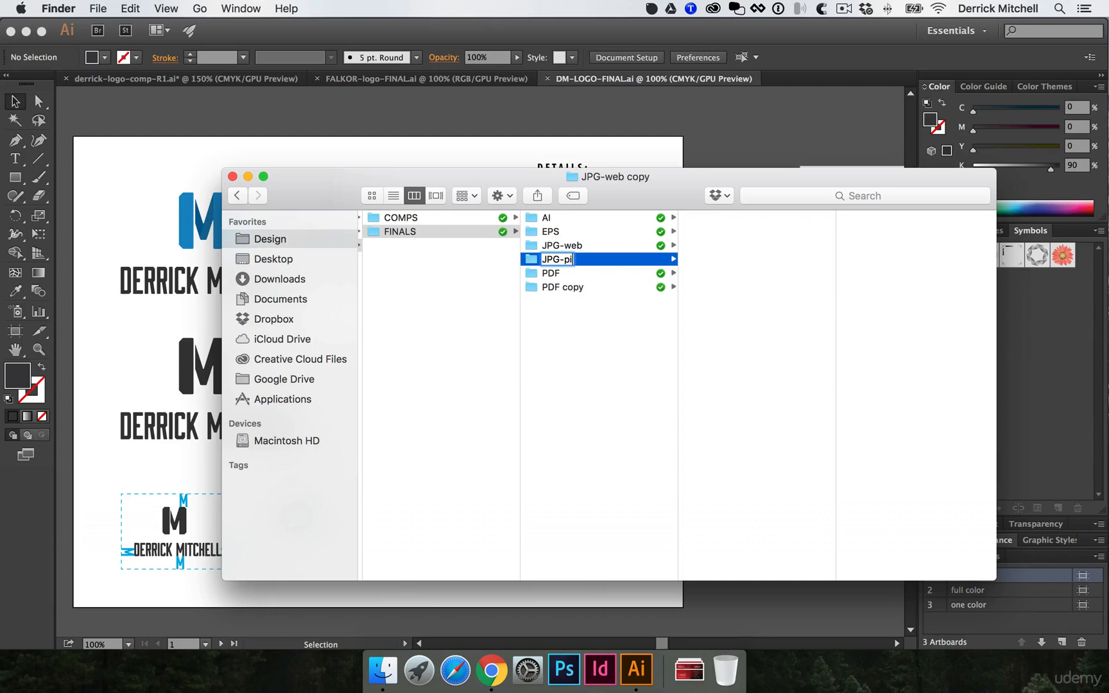
type("nt")
key("Return")
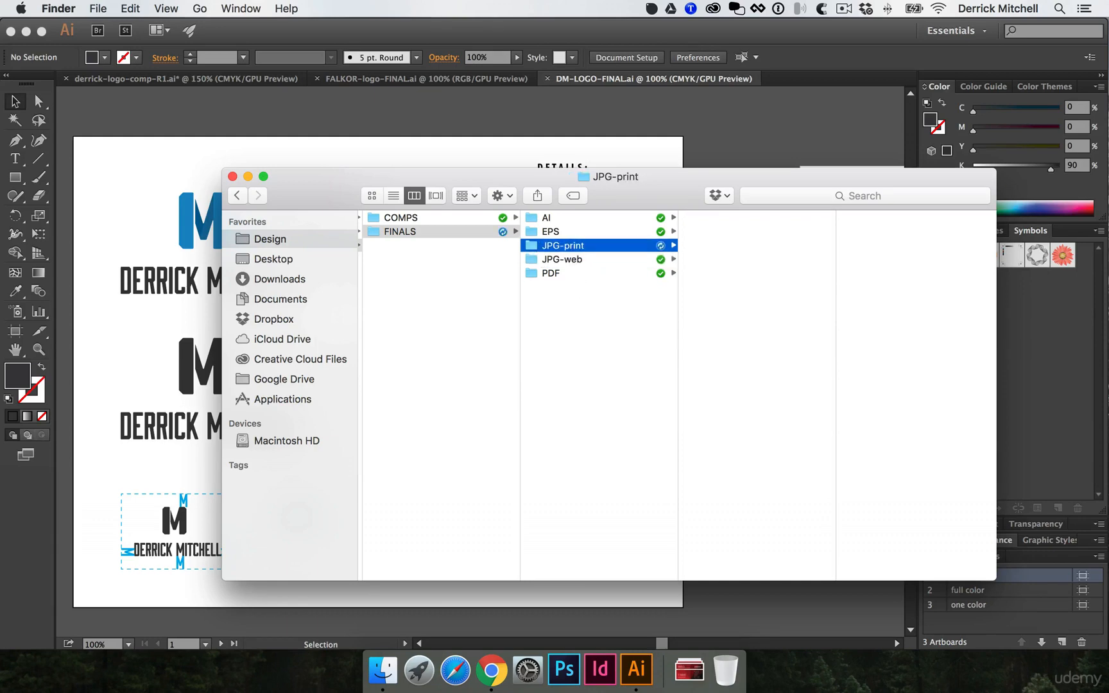
Duplicate the JPG-print folder and rename the copy as PNG
key("super+d")
key("Return")
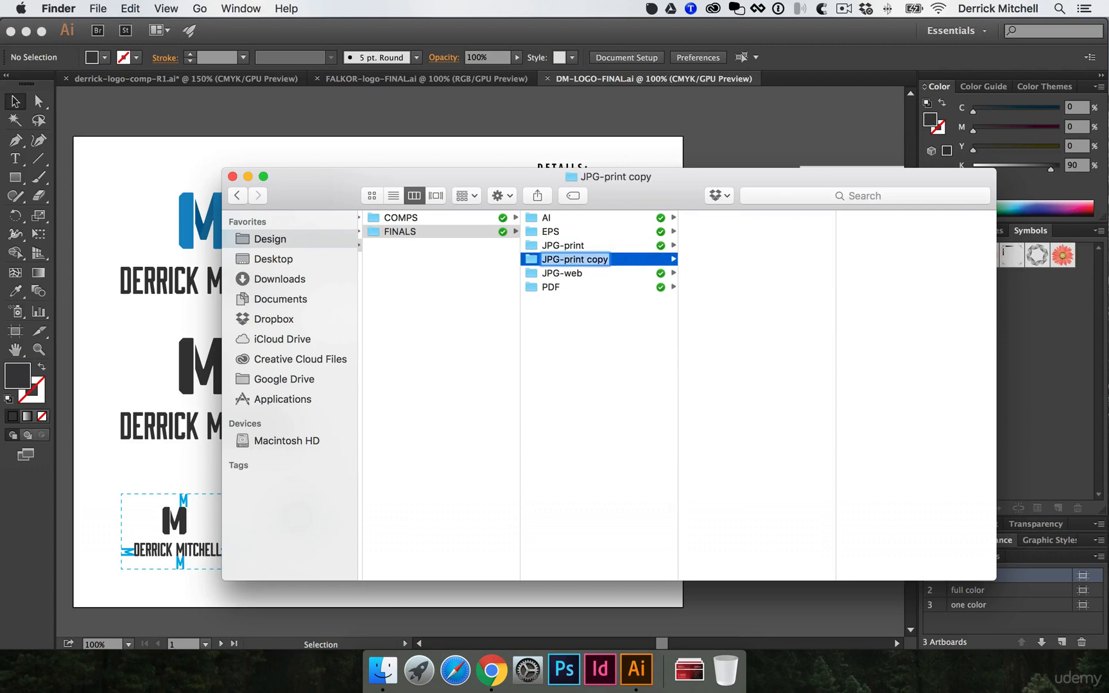
type("PNG")
key("Return")
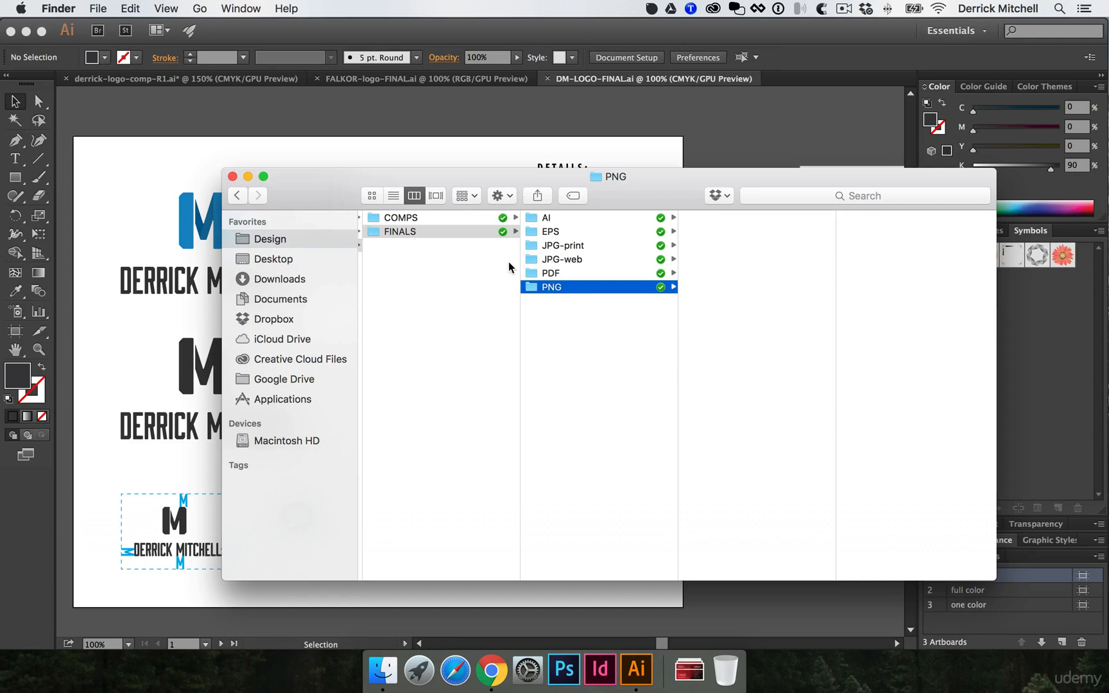
left_click_drag(329, 194, 307, 214)
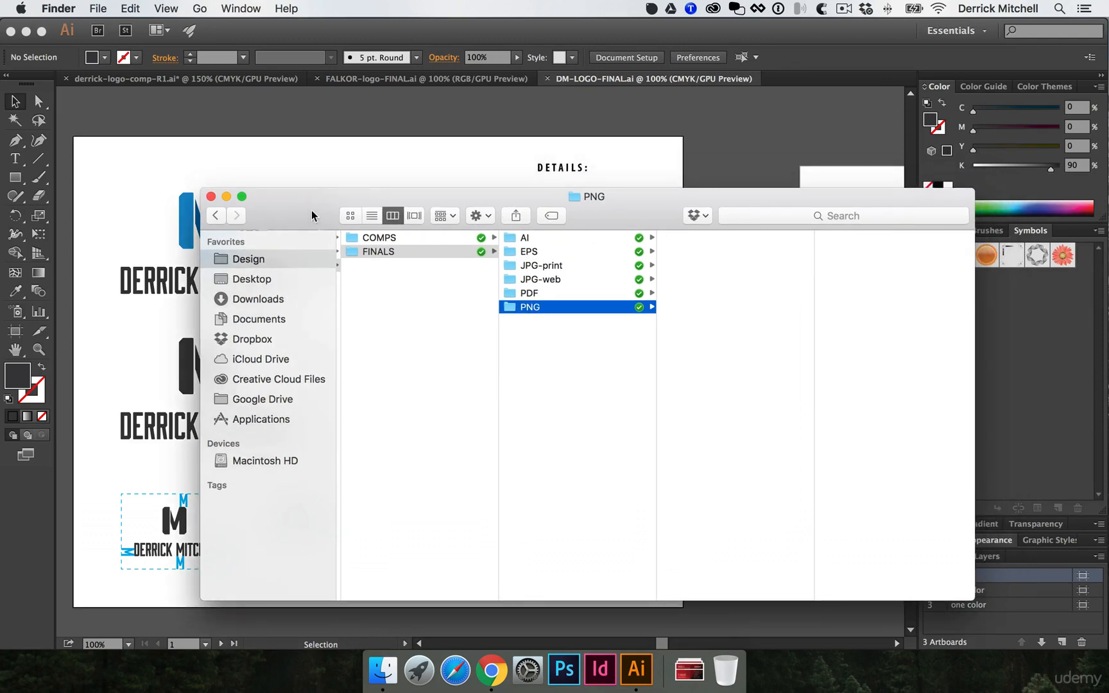